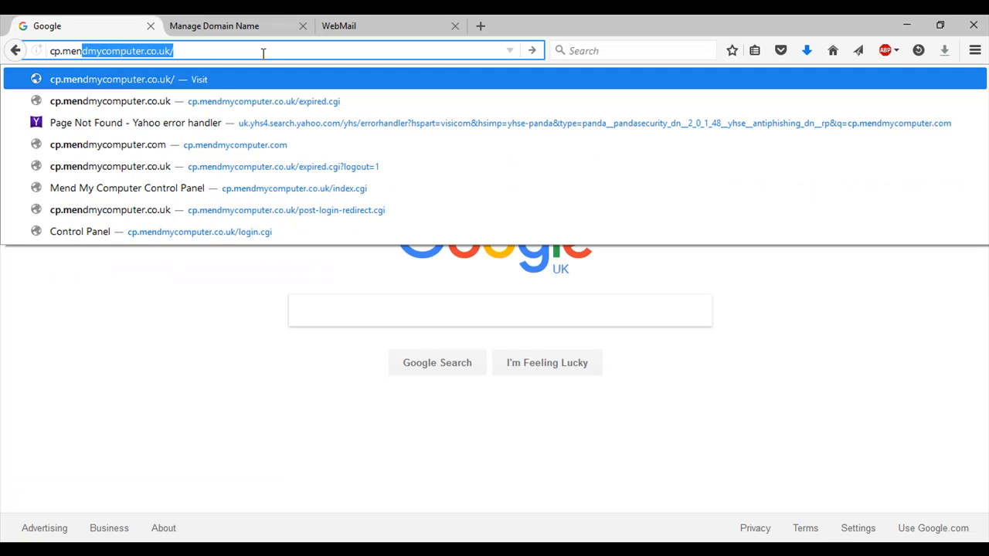
# - Log in to the control panel as webuildwebsites.co.uk, with Remember me ticked and the security letters entered
pyautogui.press('Return')
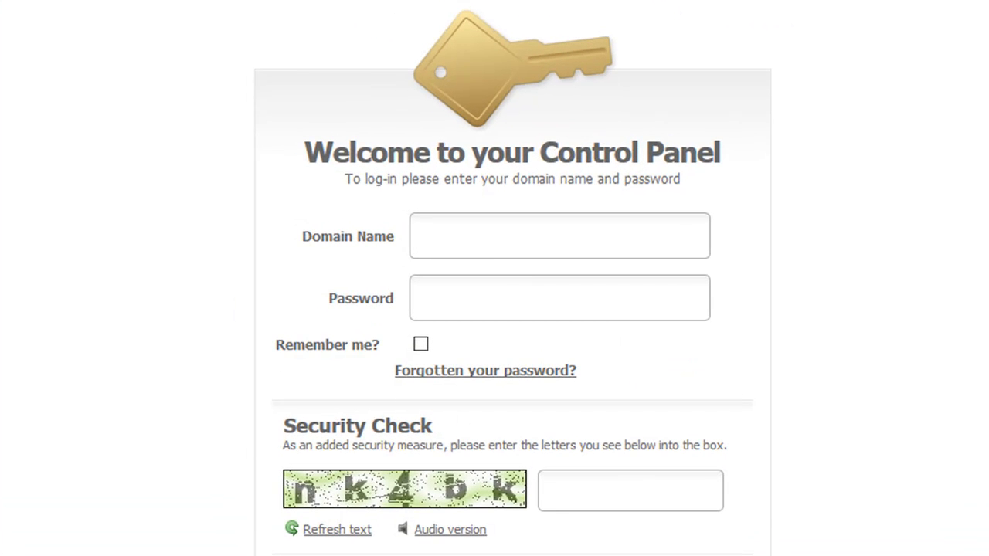
pyautogui.click(448, 230)
pyautogui.write('webuildwebsites.co.uk')
pyautogui.click(634, 375)
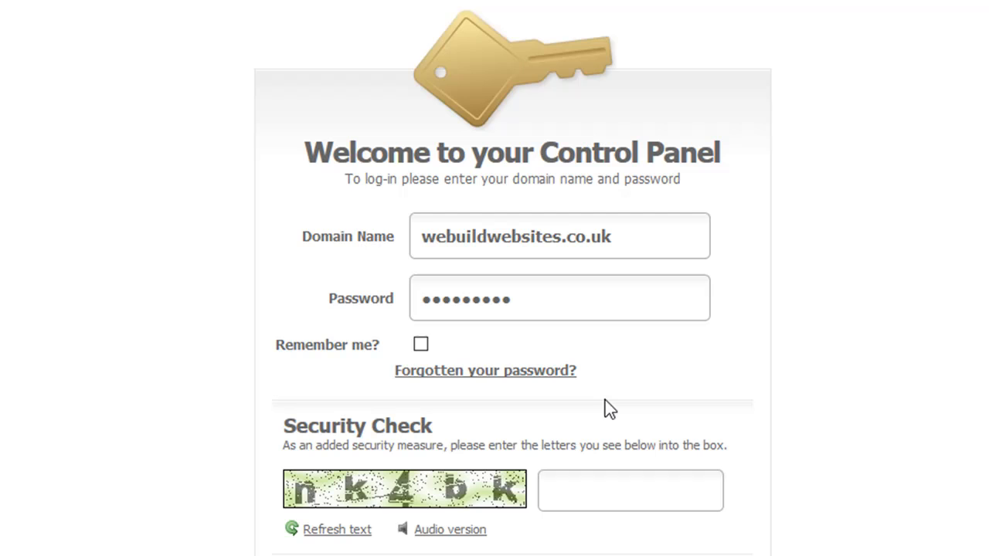
pyautogui.click(421, 349)
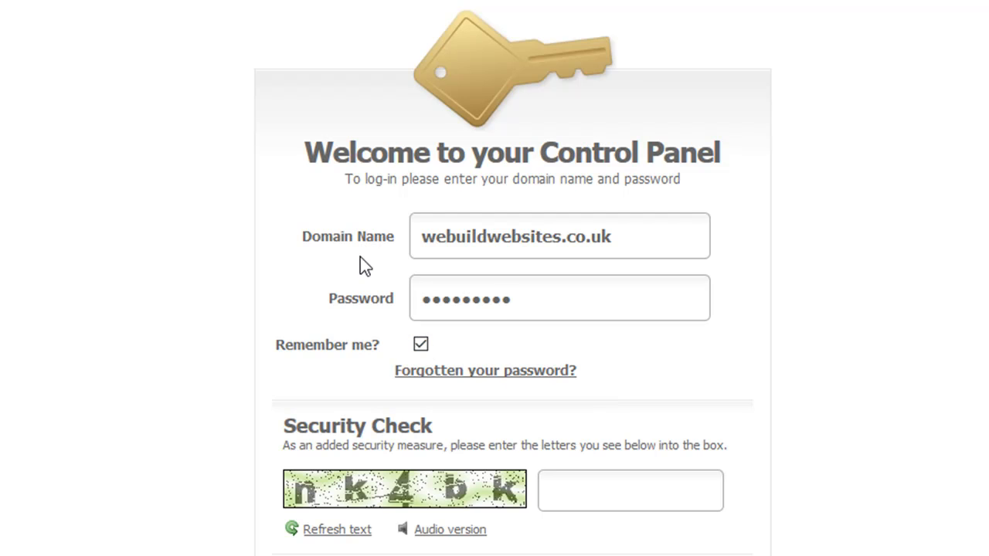
pyautogui.click(585, 497)
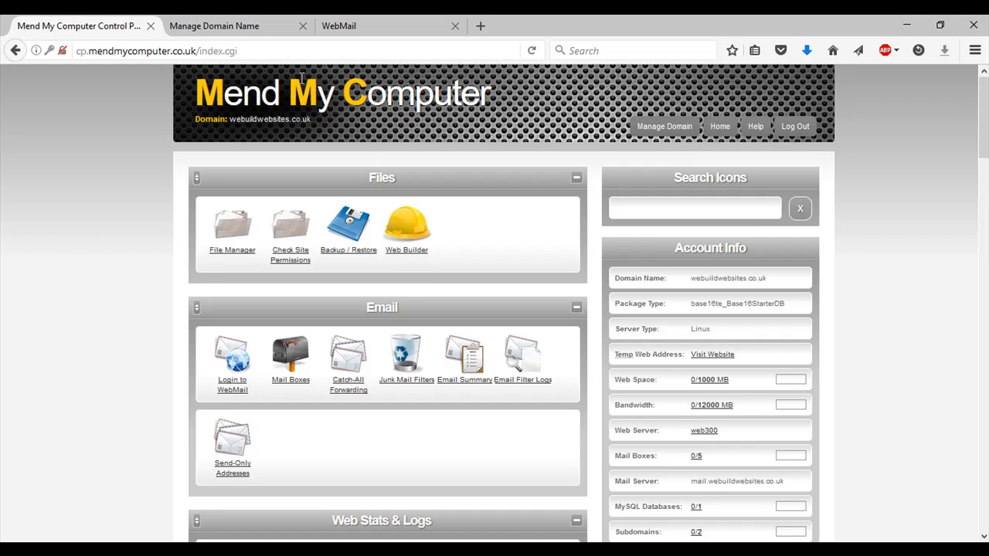
# - Look over the home page panels, then go to Mail Boxes in the Email panel
pyautogui.scroll(-1, 390, 301)
pyautogui.scroll(-7, 394, 304)
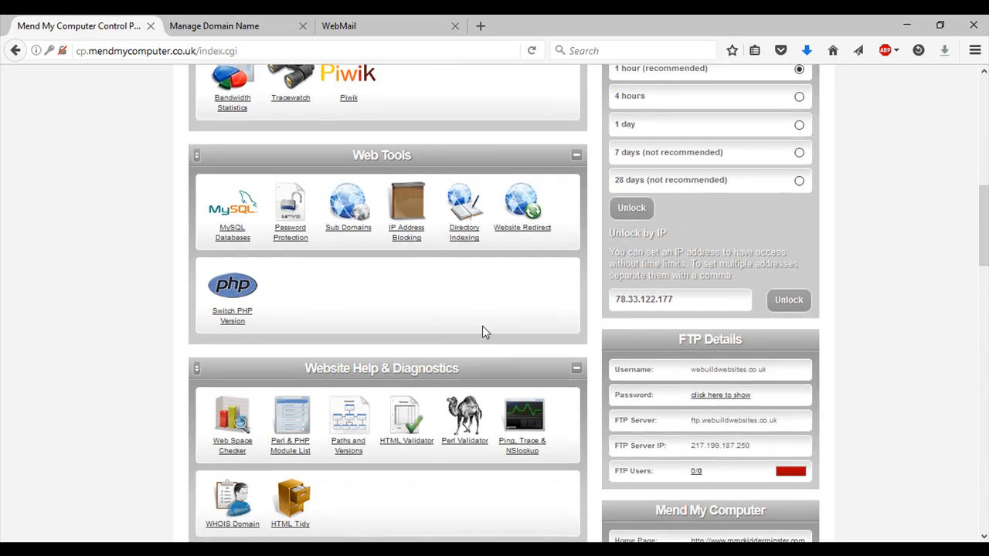
pyautogui.scroll(8, 484, 332)
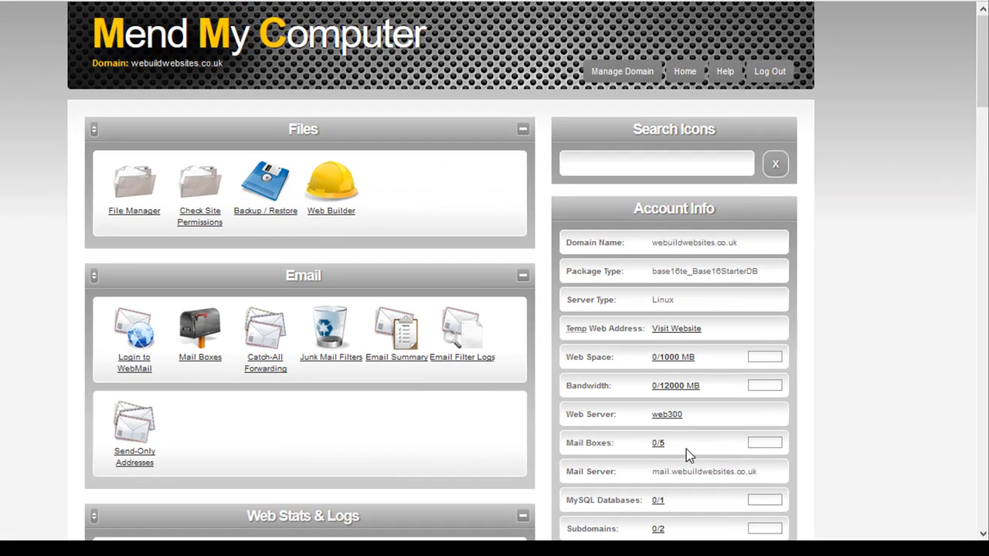
pyautogui.click(210, 331)
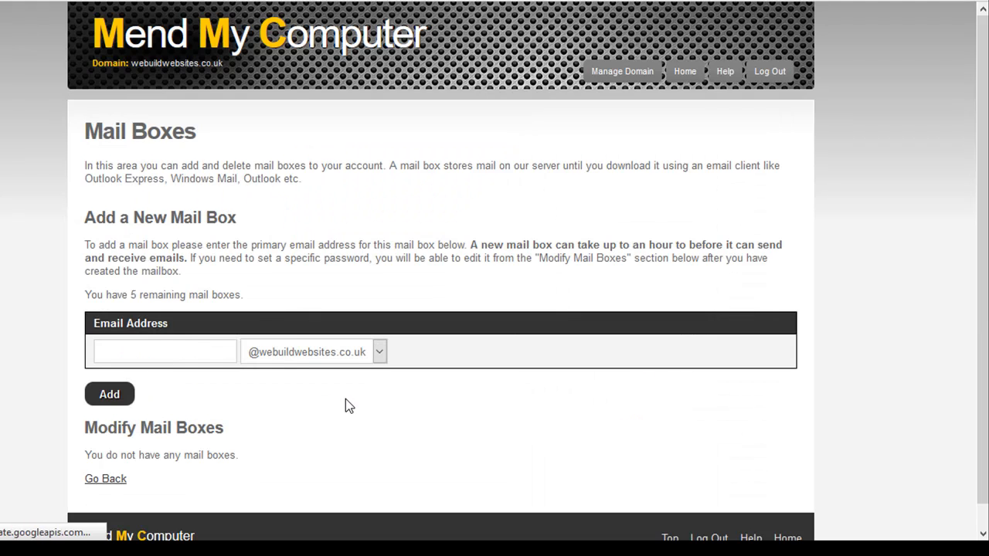
# - Create the sales mailbox and select its generated password
pyautogui.click(203, 351)
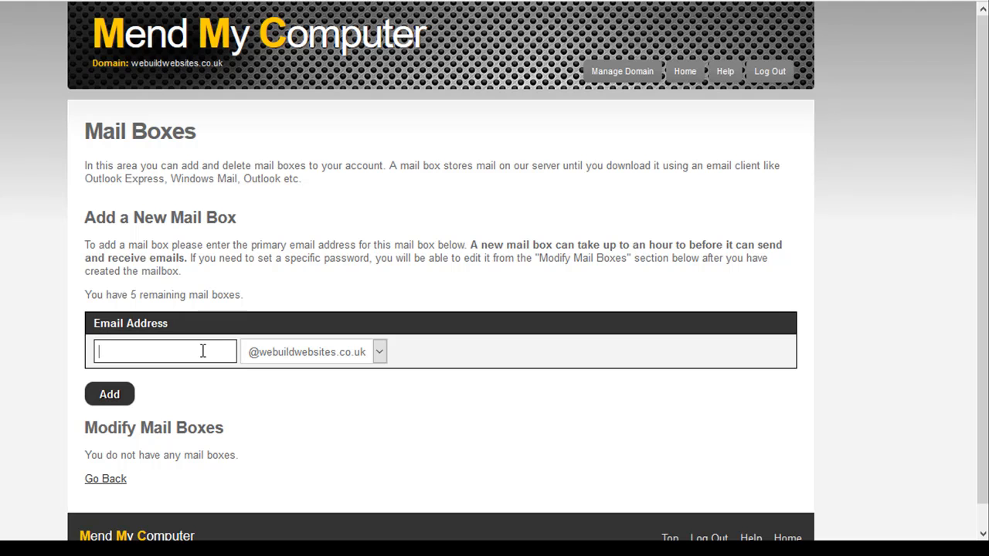
pyautogui.write('sales')
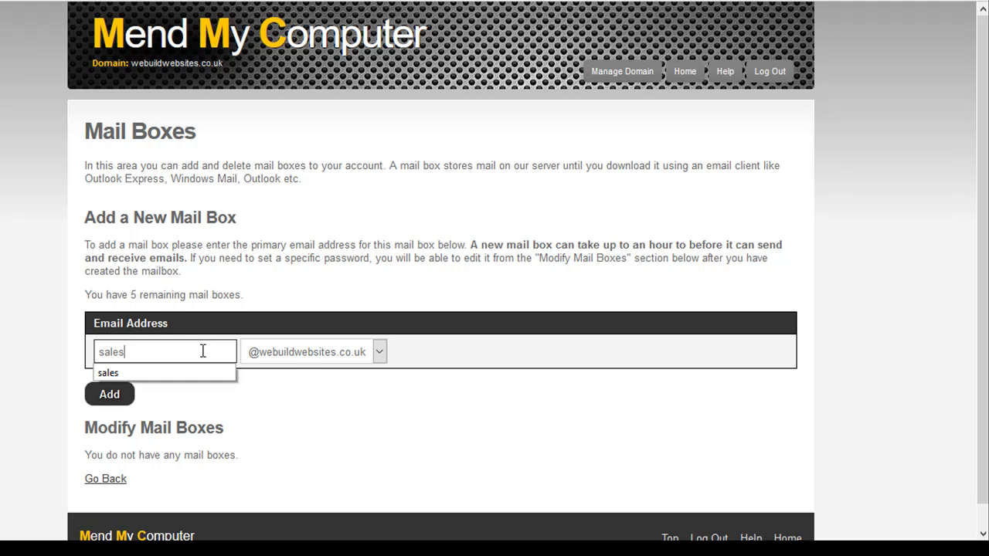
pyautogui.click(435, 422)
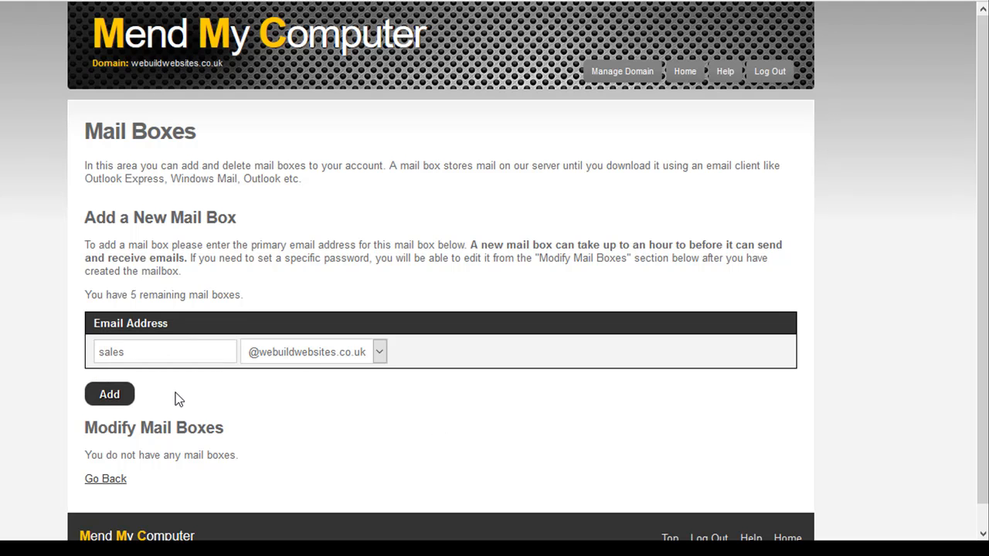
pyautogui.click(124, 399)
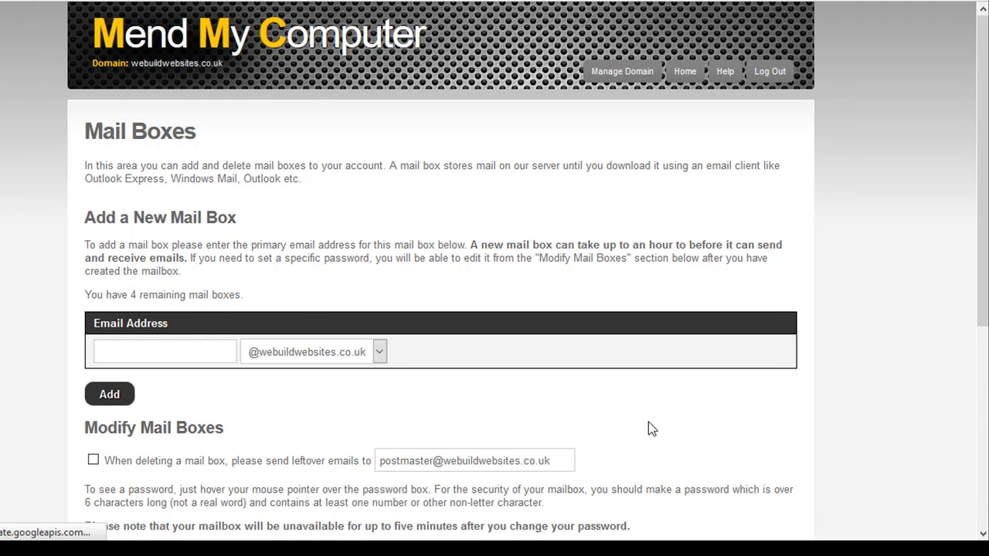
pyautogui.scroll(-1, 653, 421)
pyautogui.scroll(-3, 658, 418)
pyautogui.moveTo(497, 378)
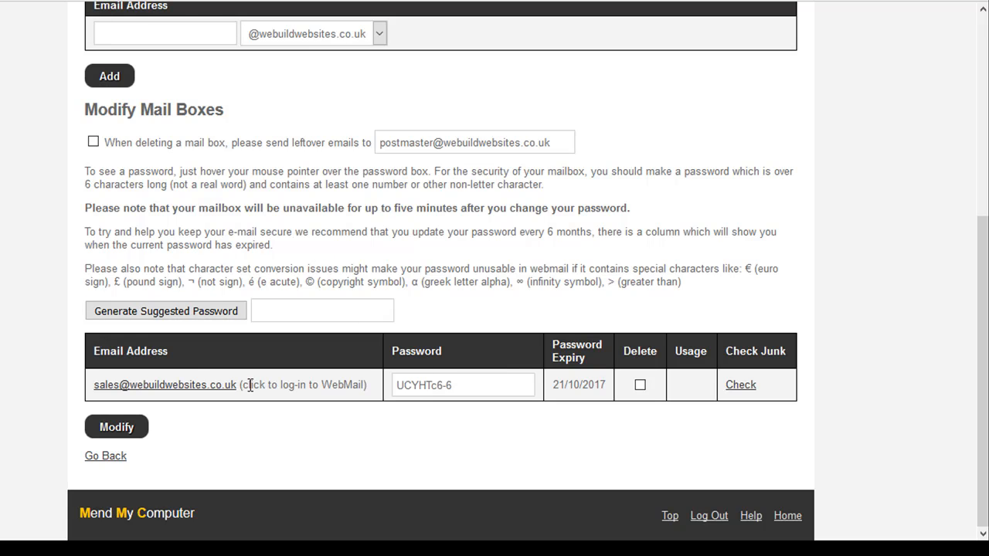
pyautogui.click(458, 384)
pyautogui.tripleClick(458, 385)
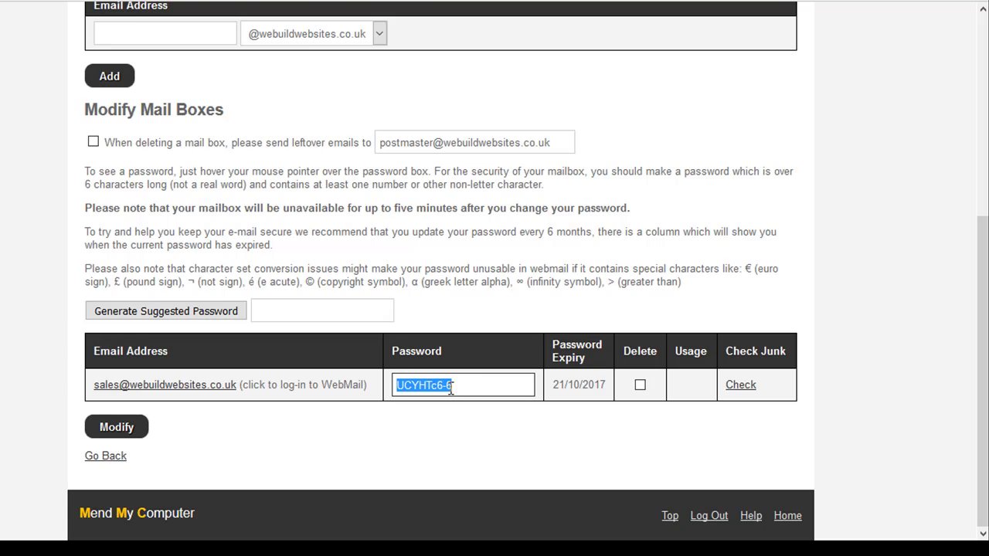
# - Add a second, personal mailbox on the domain
pyautogui.scroll(4, 458, 384)
pyautogui.click(197, 310)
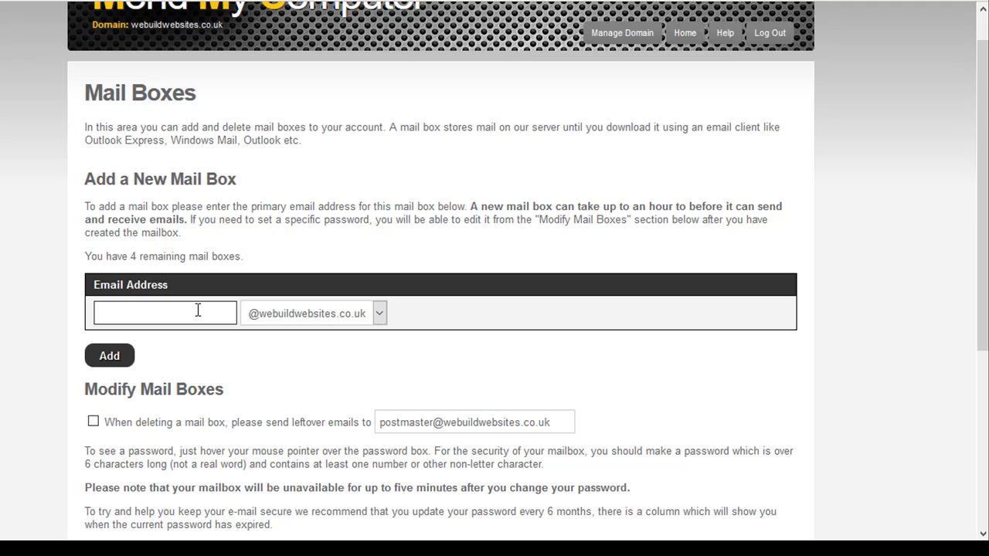
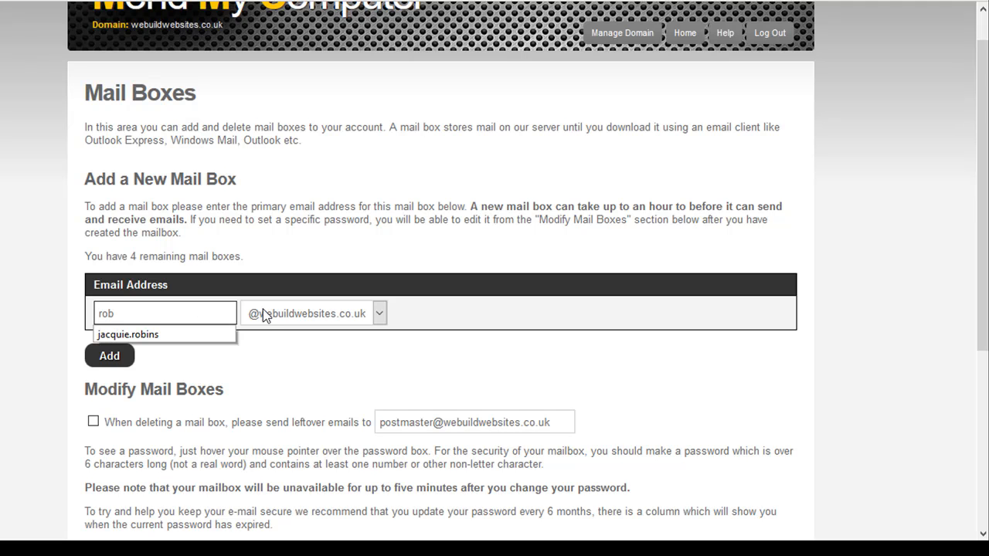
pyautogui.click(333, 349)
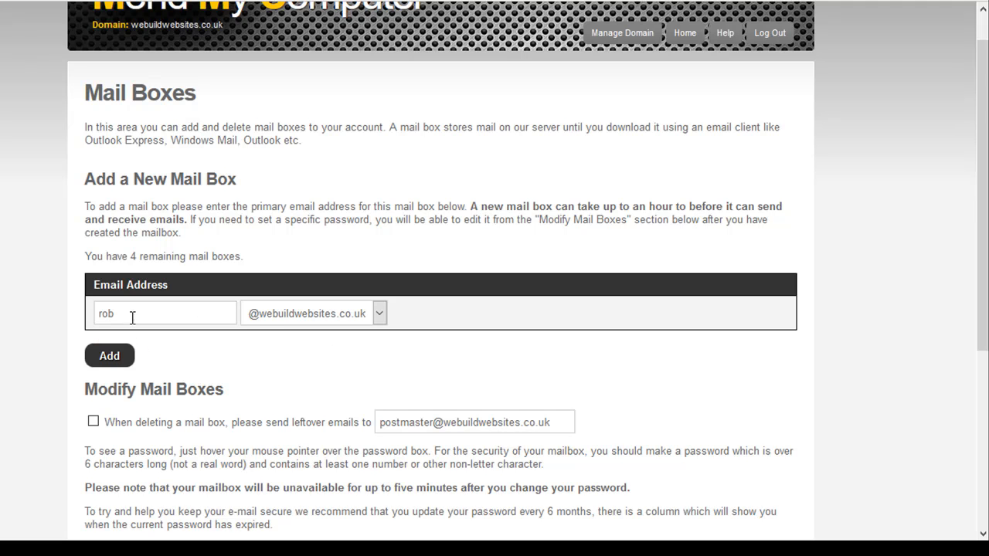
pyautogui.click(116, 359)
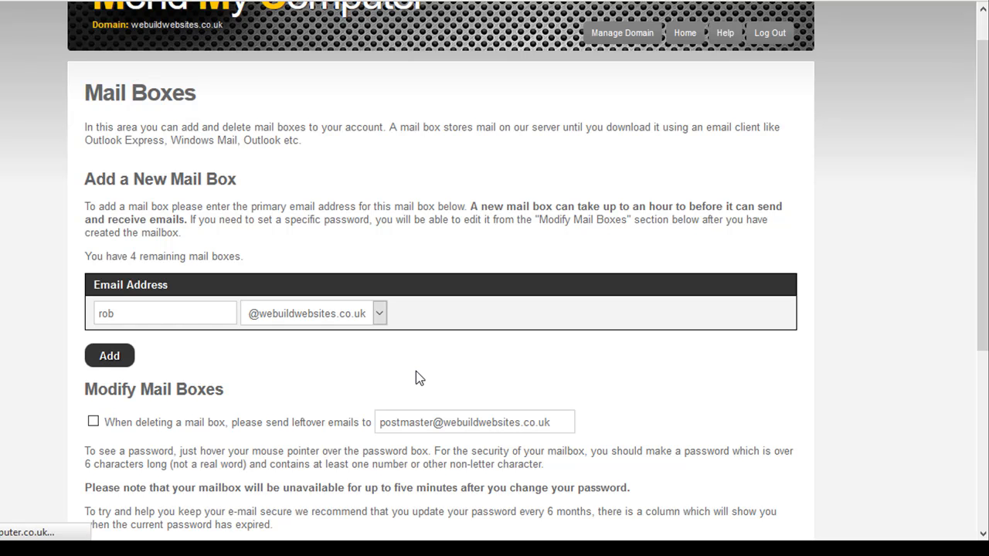
# - Add a mailbox named test
pyautogui.scroll(-5, 510, 418)
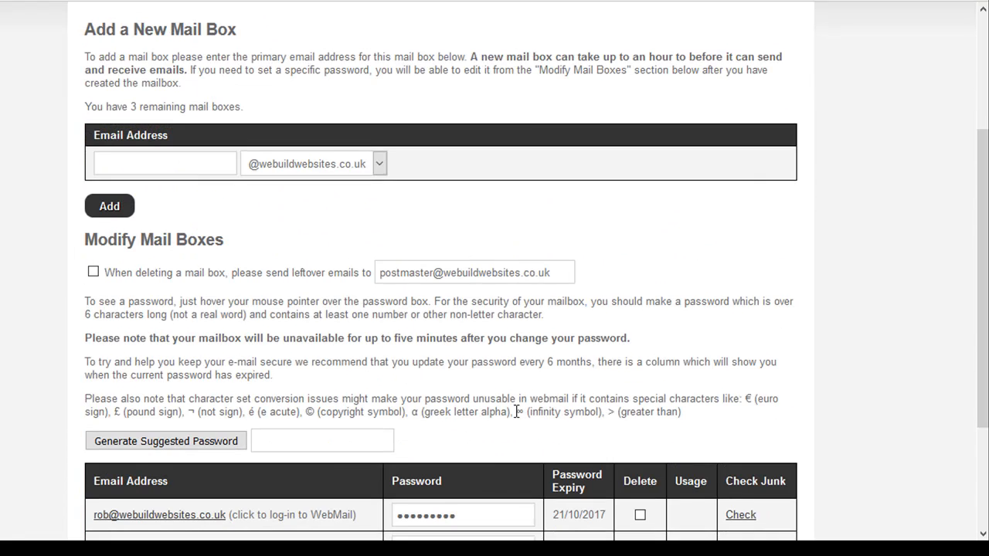
pyautogui.scroll(5, 466, 426)
pyautogui.click(172, 351)
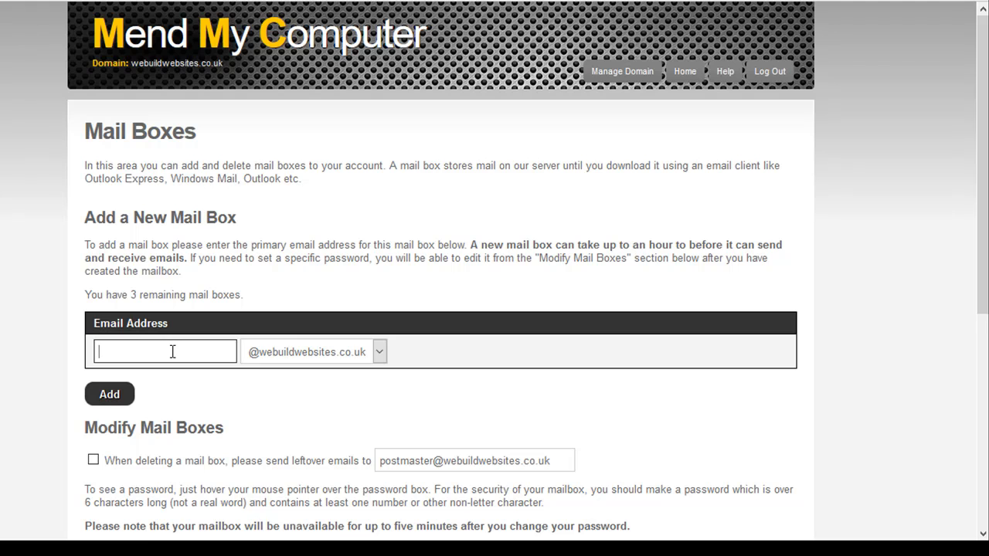
pyautogui.write('test')
pyautogui.click(107, 404)
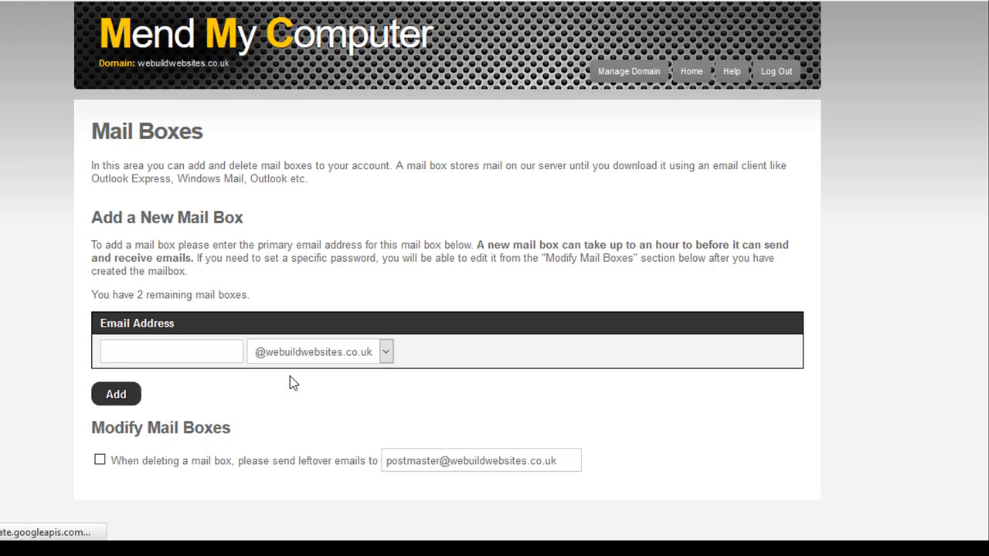
# - Try to add a further mailbox named sixth, using up the mailbox allowance
pyautogui.scroll(-3, 348, 389)
pyautogui.scroll(-3, 229, 435)
pyautogui.scroll(5, 261, 386)
pyautogui.scroll(1, 270, 402)
pyautogui.click(192, 354)
pyautogui.write('sixth')
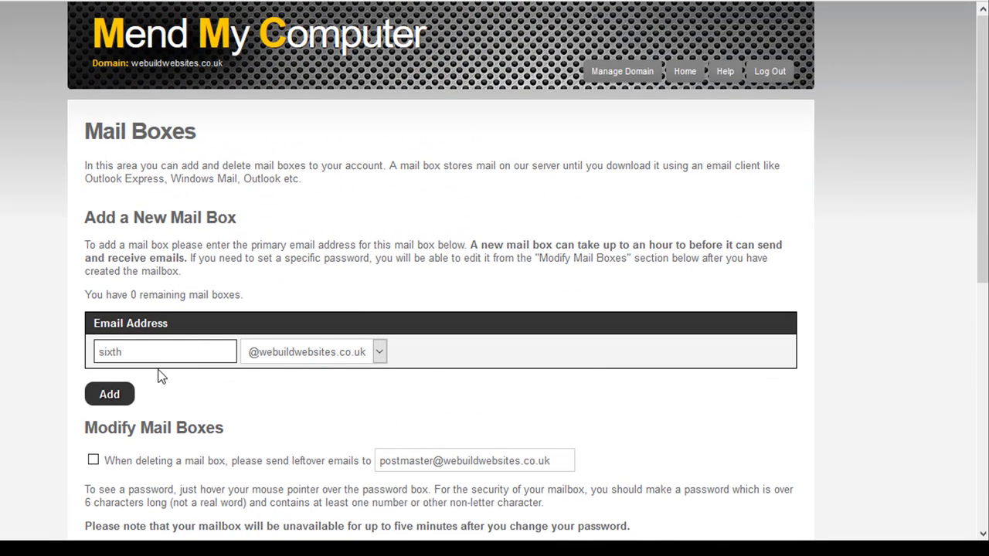
pyautogui.click(120, 396)
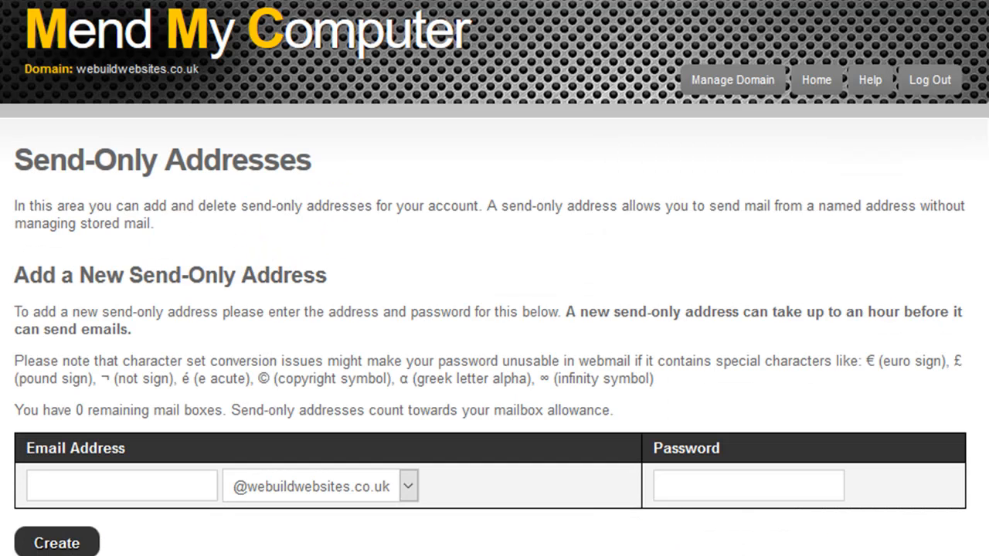
# - Attempt the donotreply send-only address with a password; it's rejected for exceeding the mailbox limit
pyautogui.scroll(-1, 245, 493)
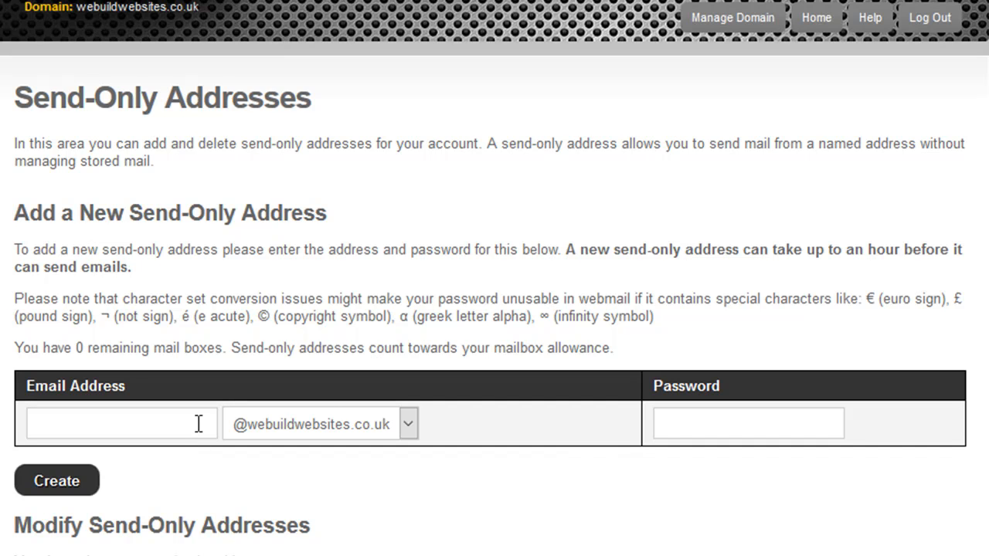
pyautogui.click(198, 423)
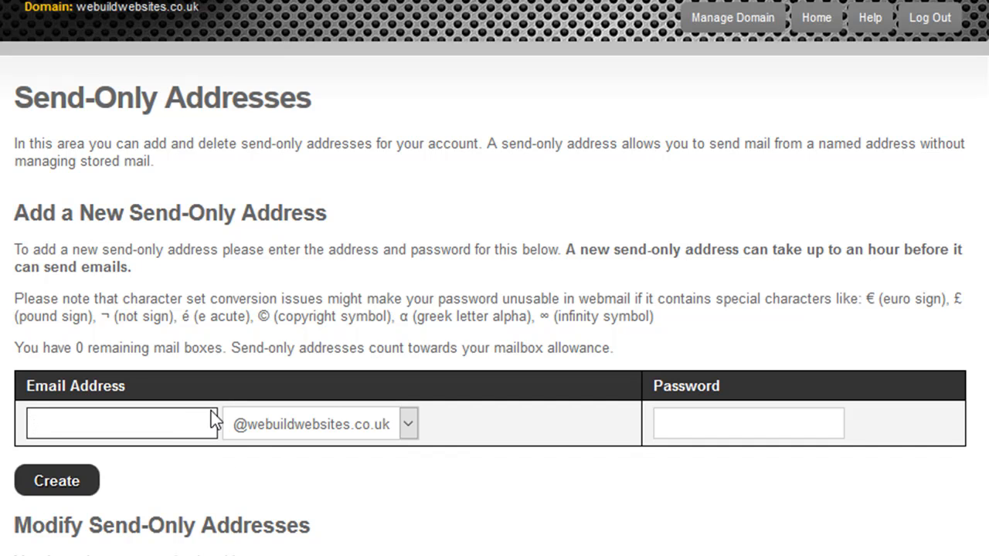
pyautogui.write('donotreply')
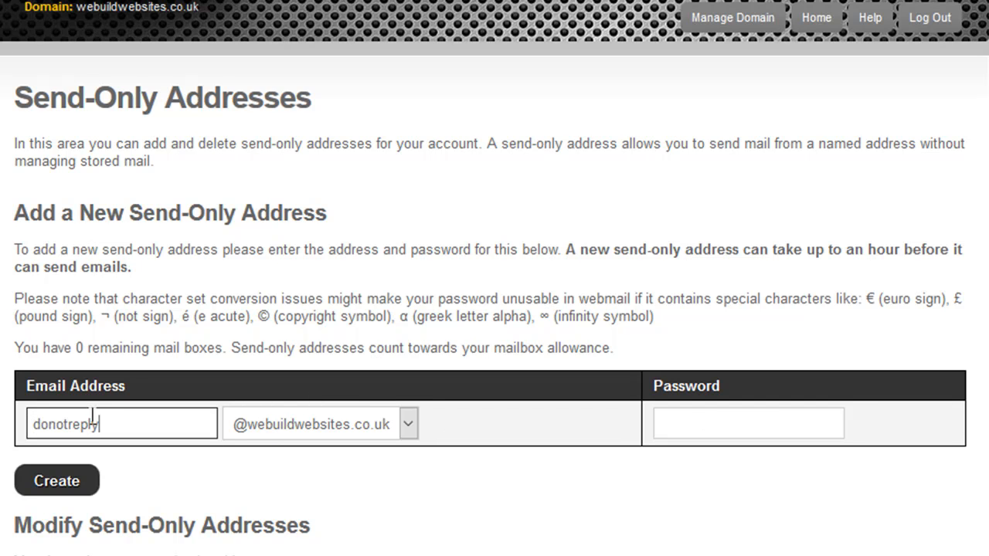
pyautogui.click(777, 431)
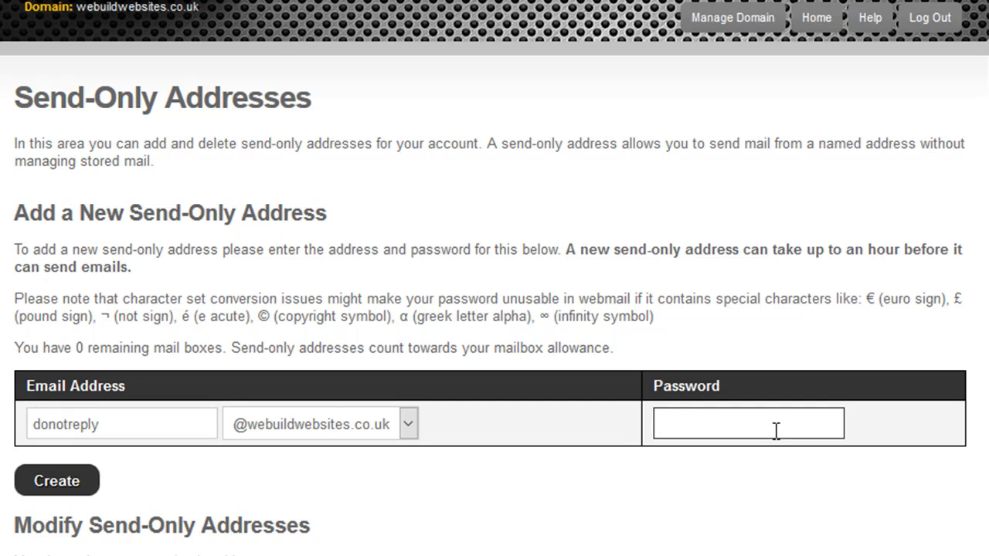
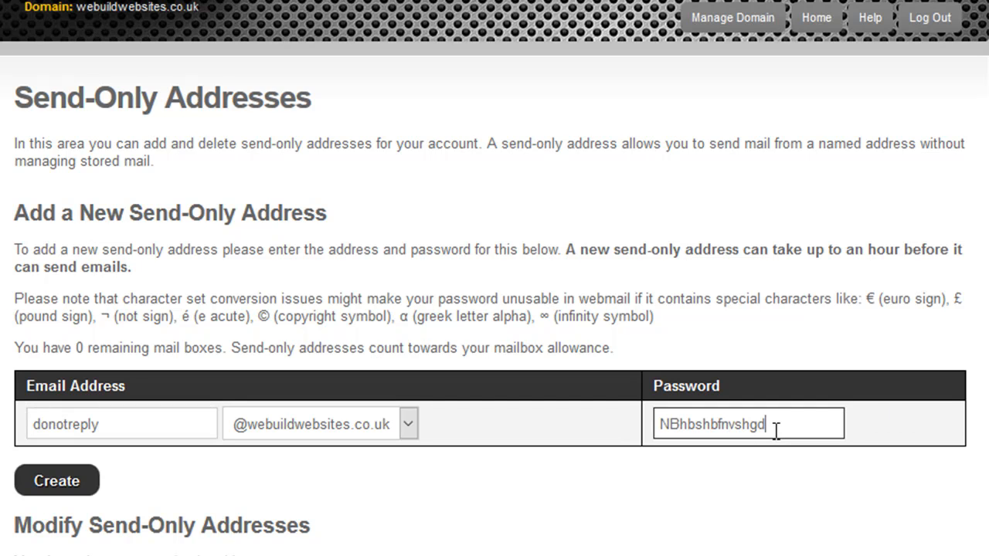
pyautogui.click(68, 485)
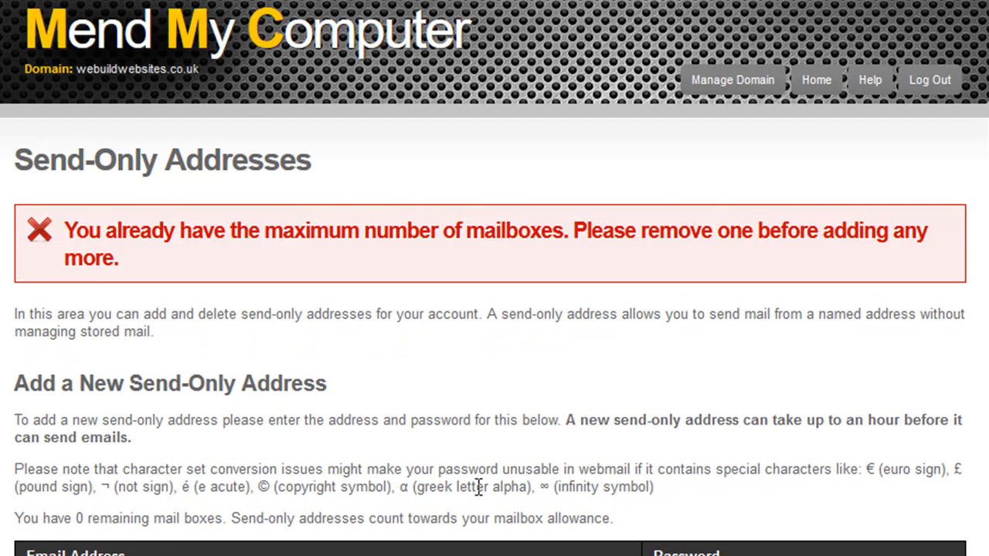
pyautogui.scroll(-2, 475, 486)
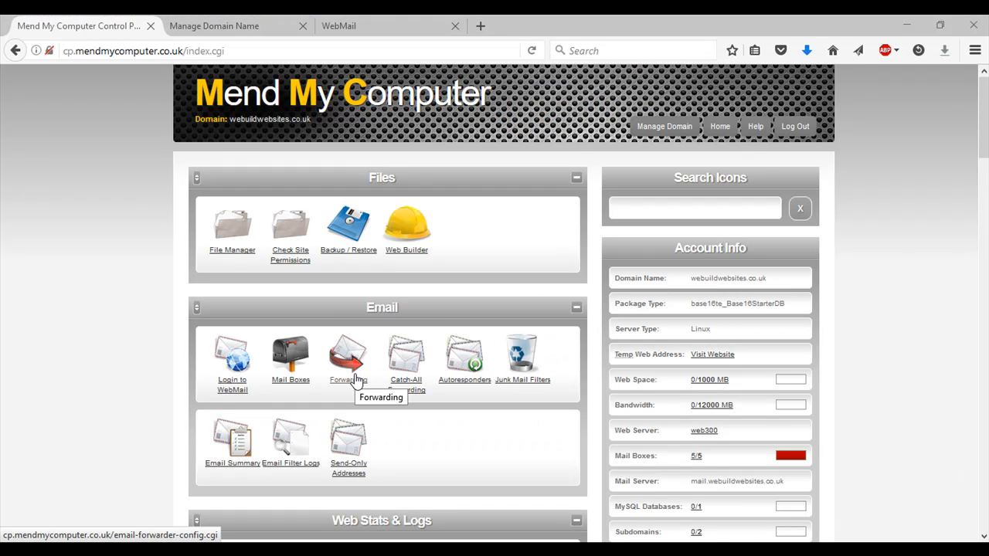
# - In Email Forwarding, enter a forwarder address and its first destination mailbox on webuildwebsites.co.uk
pyautogui.click(356, 378)
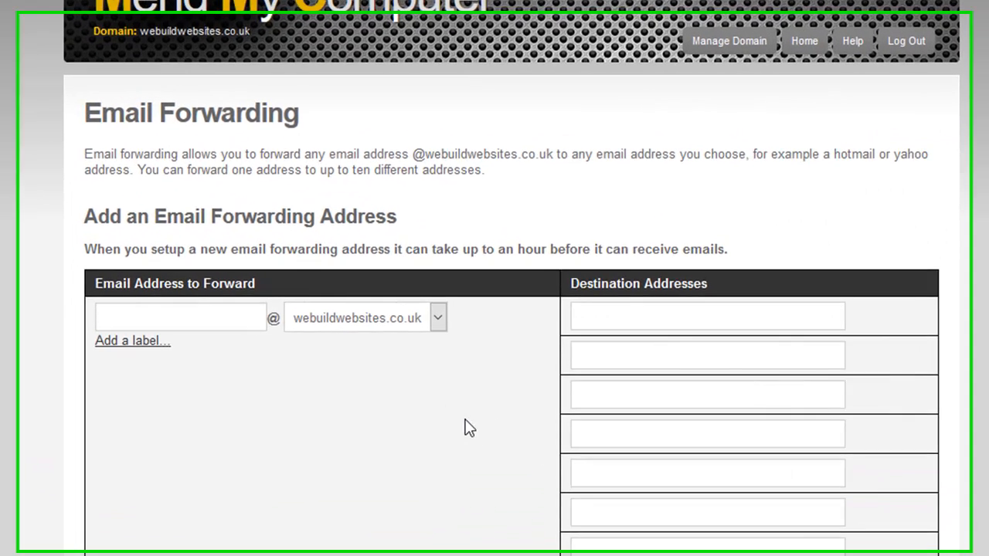
pyautogui.scroll(-5, 492, 410)
pyautogui.scroll(5, 492, 440)
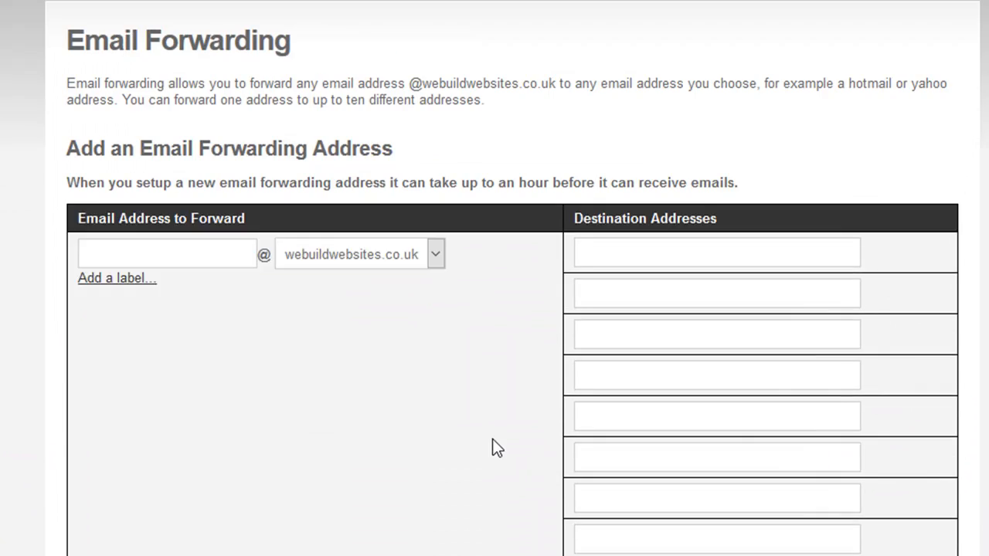
pyautogui.click(241, 321)
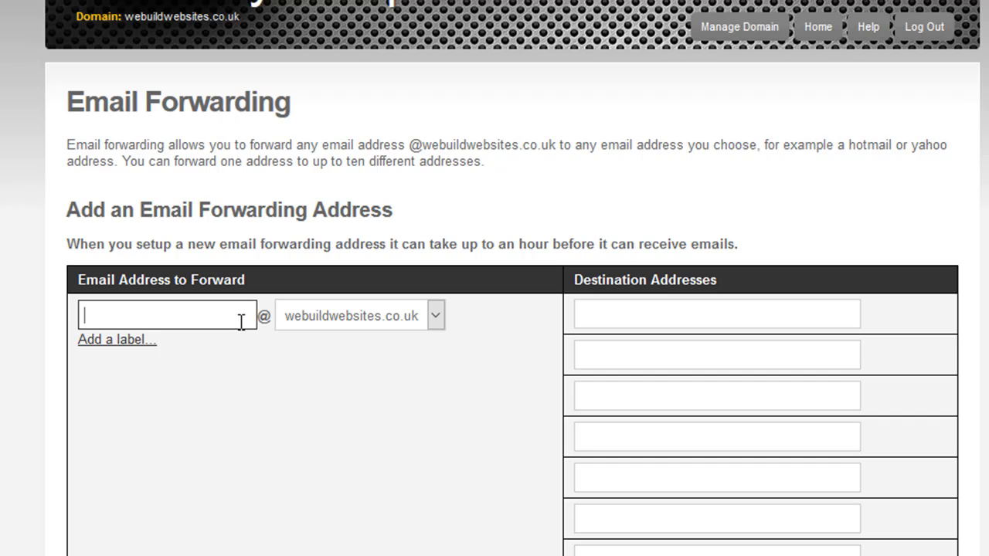
pyautogui.click(618, 318)
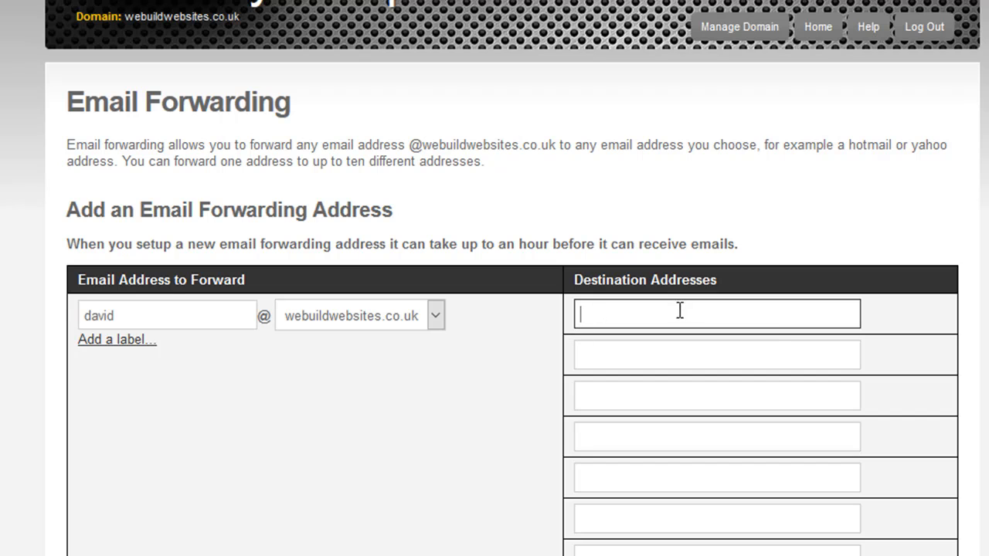
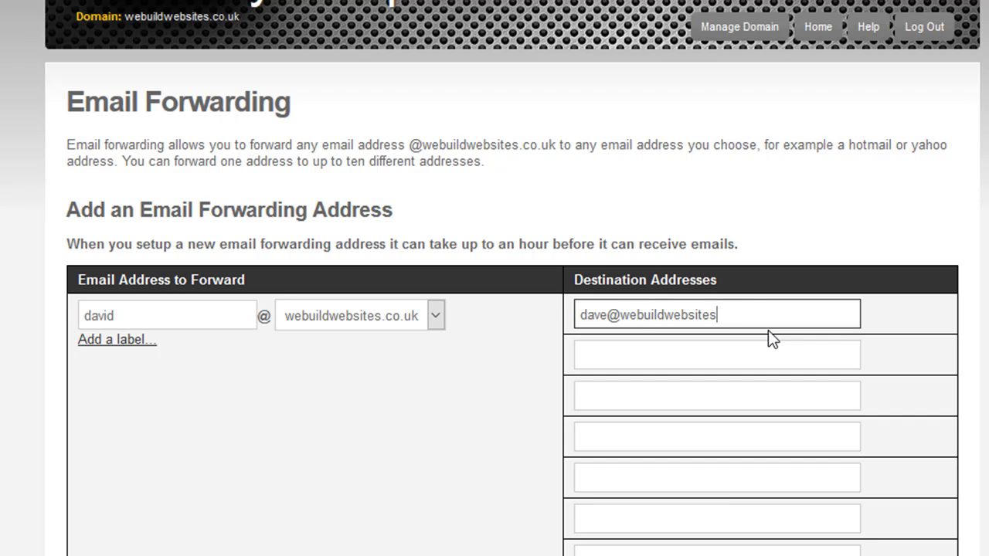
# - Go to a second destination field, then review the forwarding list and Modify section
pyautogui.scroll(-3, 927, 309)
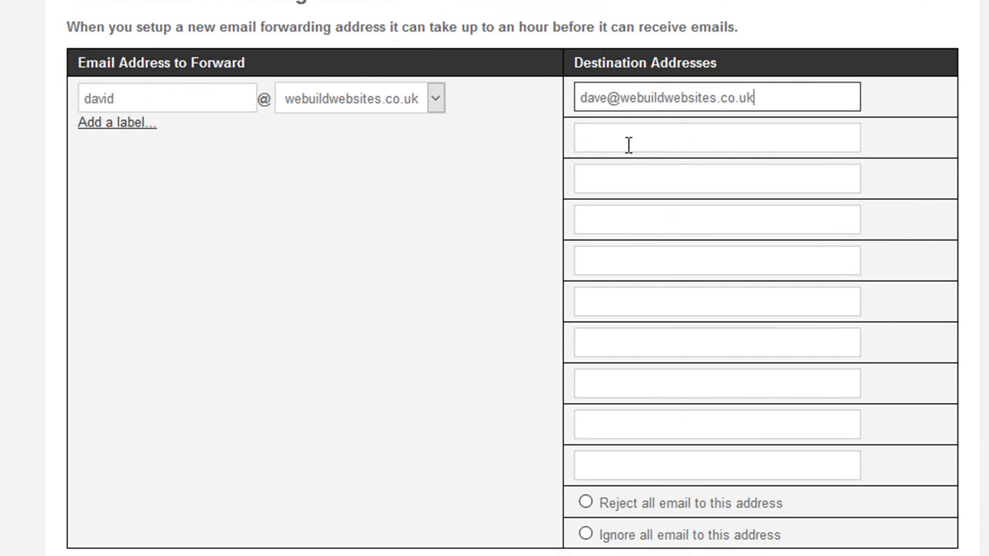
pyautogui.click(610, 129)
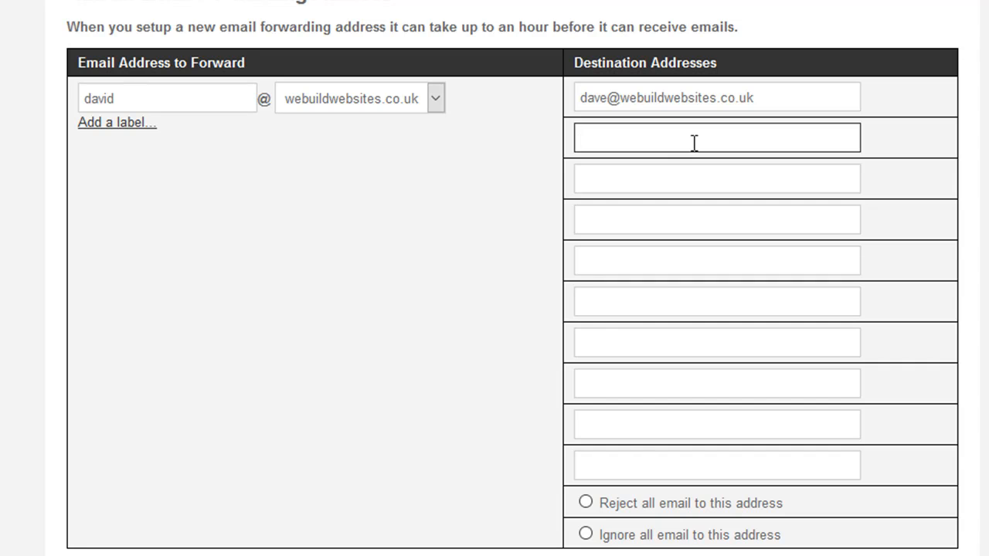
pyautogui.scroll(-3, 761, 406)
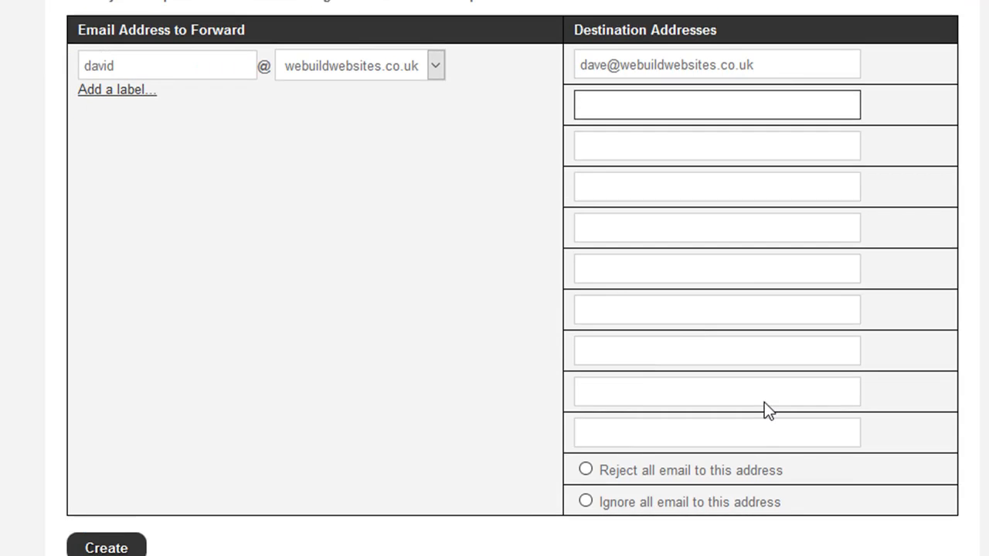
pyautogui.scroll(3, 600, 307)
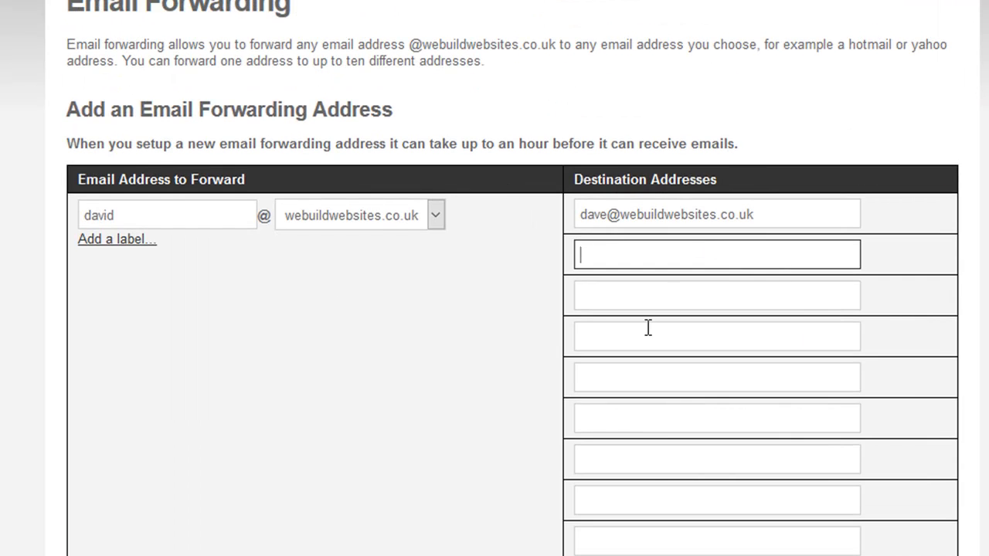
pyautogui.scroll(-5, 647, 326)
pyautogui.scroll(-1, 477, 354)
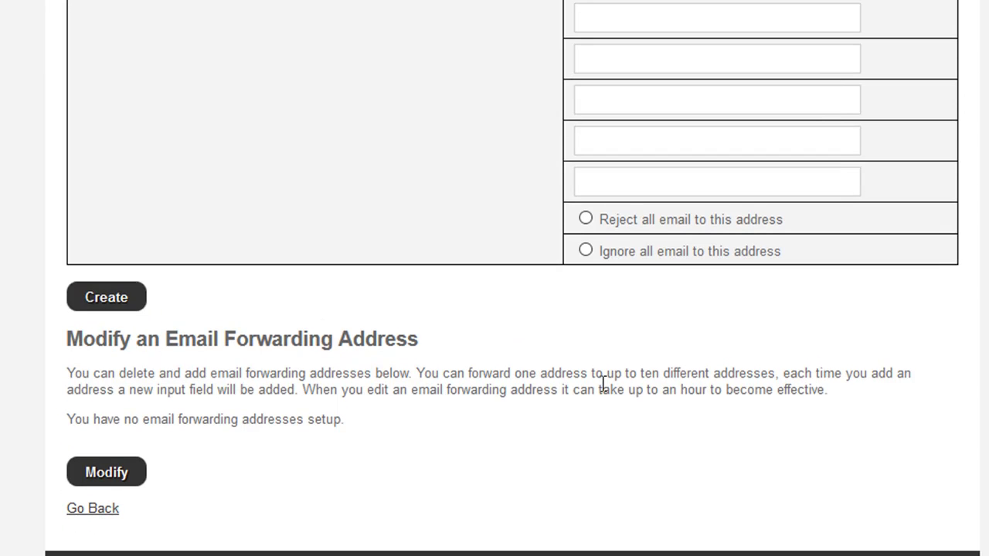
pyautogui.scroll(3, 600, 380)
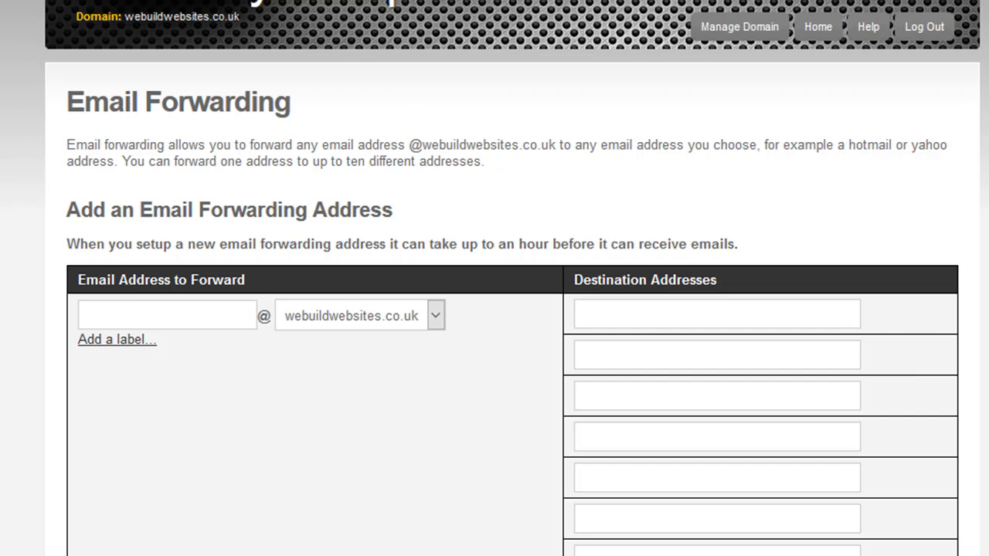
pyautogui.scroll(-7, 924, 380)
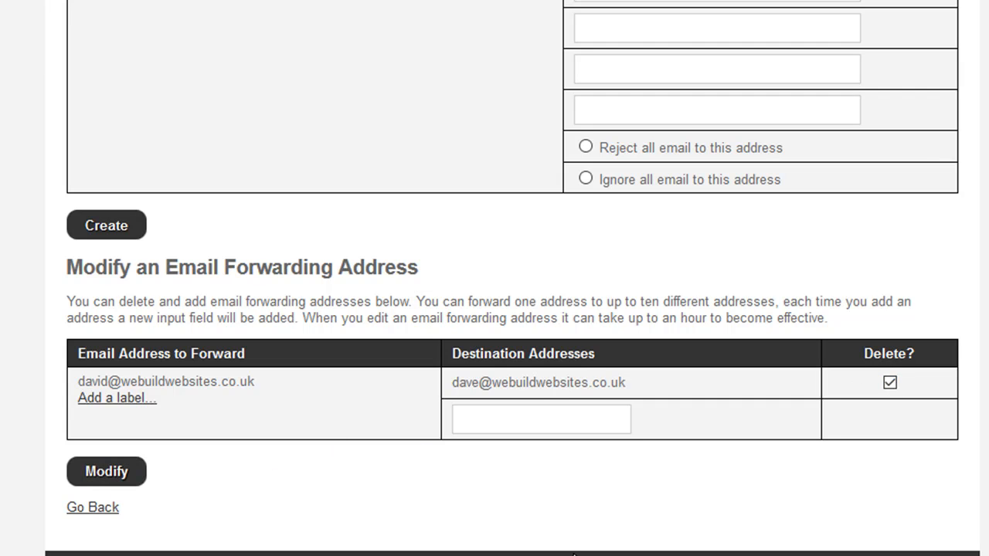
pyautogui.scroll(7, 573, 553)
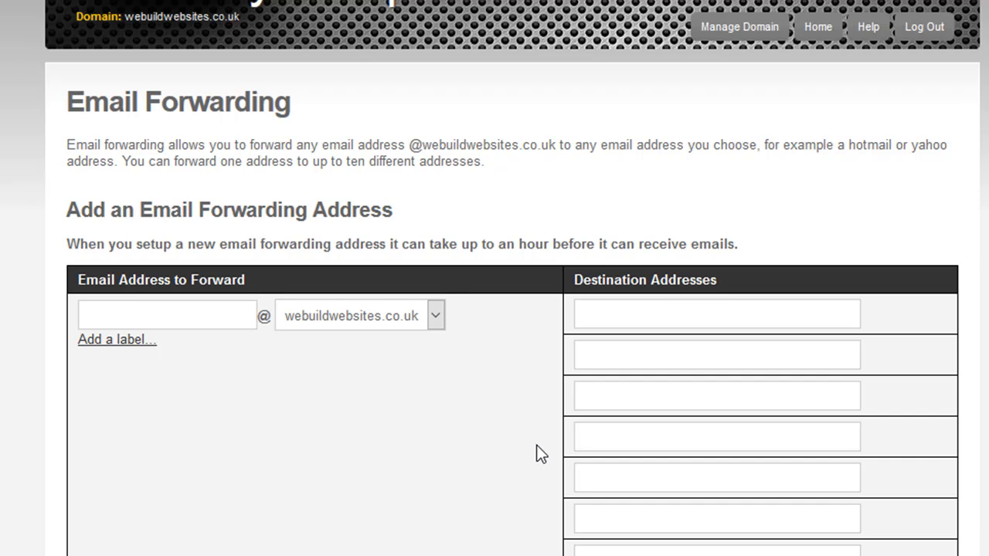
pyautogui.scroll(-5, 536, 448)
pyautogui.scroll(7, 539, 468)
# - Start a new autoresponder for contact with subject 'Thanks for your enquiry'
pyautogui.click(819, 26)
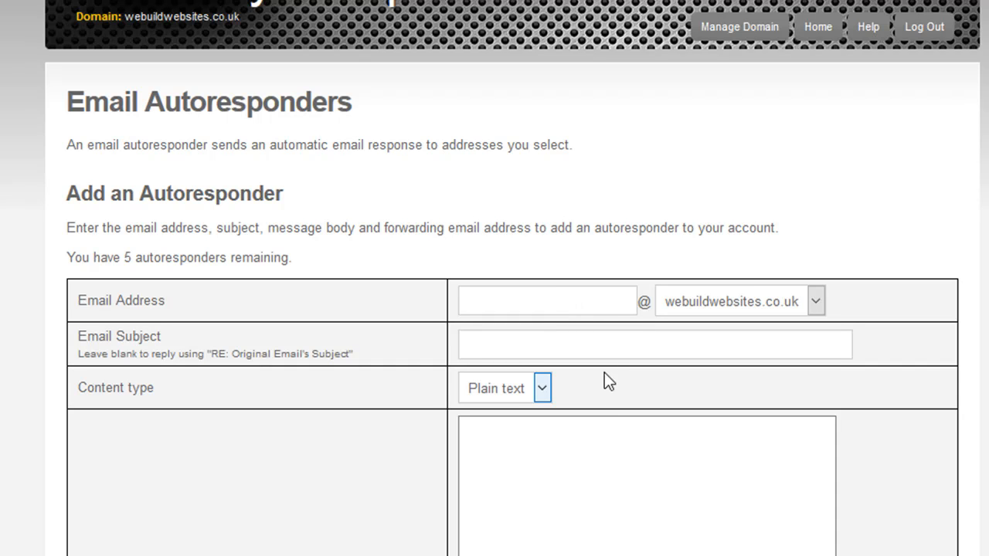
pyautogui.click(556, 302)
pyautogui.write('cont')
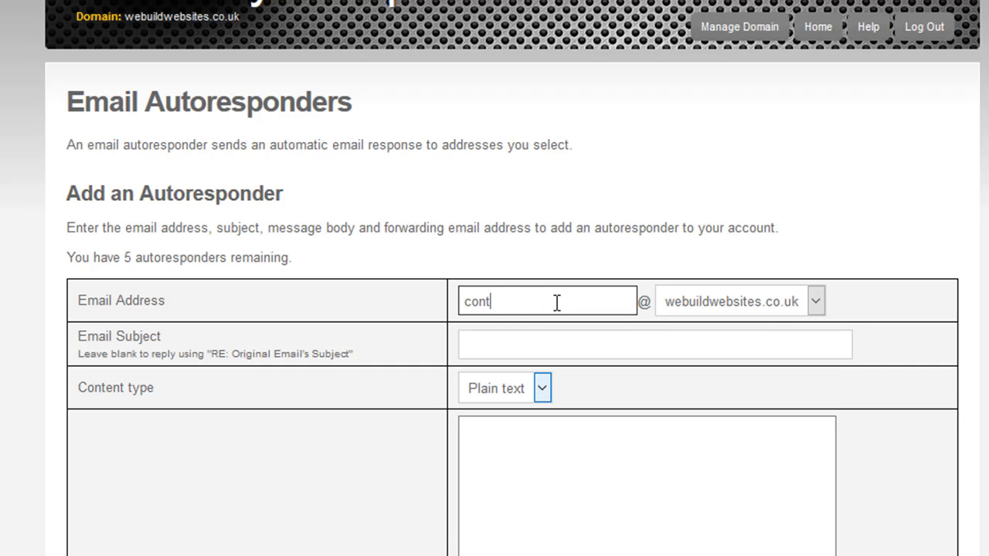
pyautogui.write('act')
pyautogui.click(626, 349)
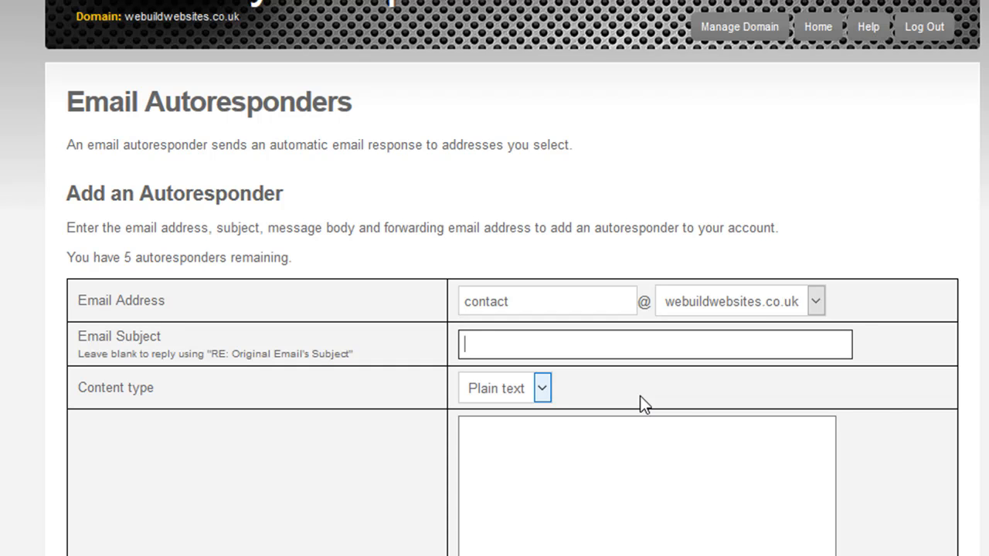
pyautogui.scroll(-2, 889, 413)
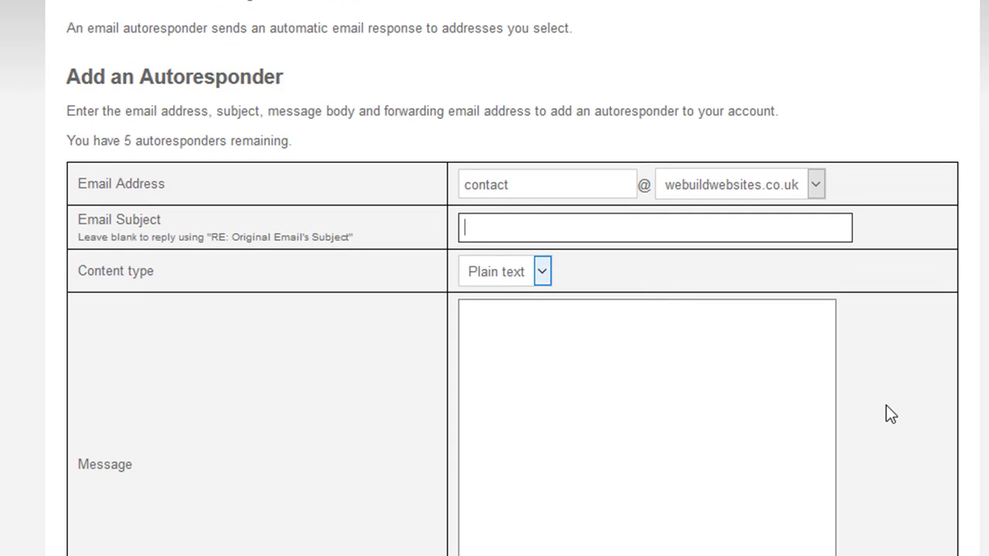
pyautogui.scroll(2, 762, 394)
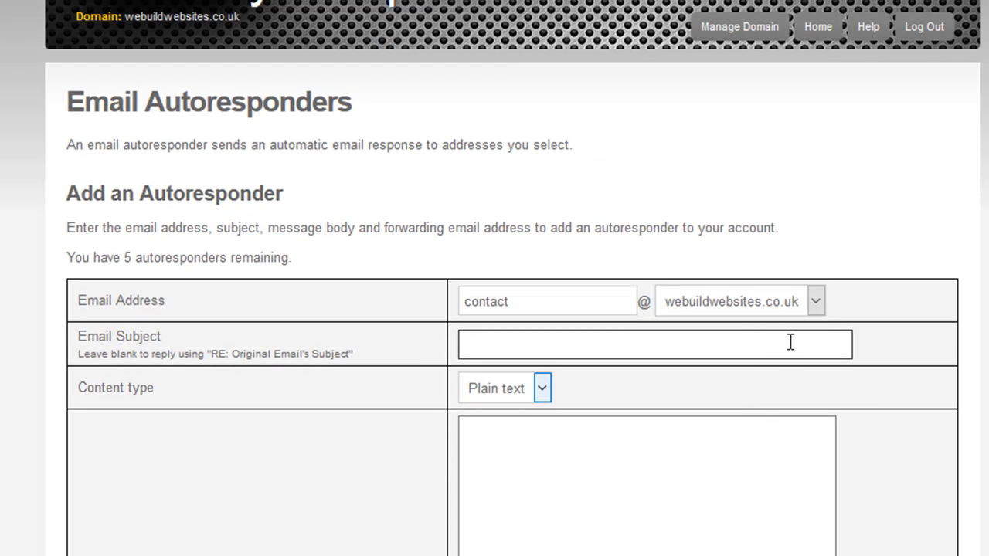
pyautogui.write('Thanks for your en')
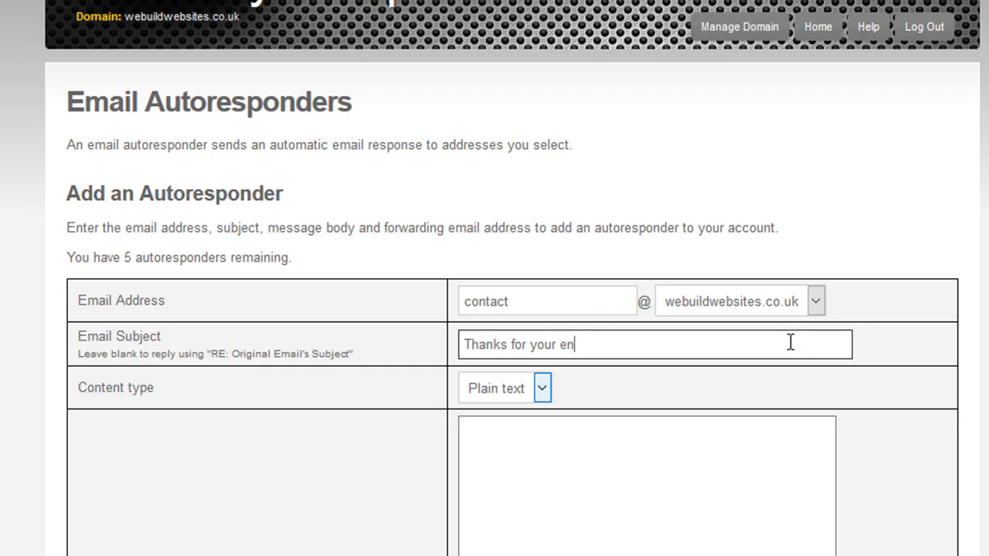
pyautogui.write('quiry')
# - Set the message 'This is out products range' and forward answered mail to the sales mailbox
pyautogui.click(714, 466)
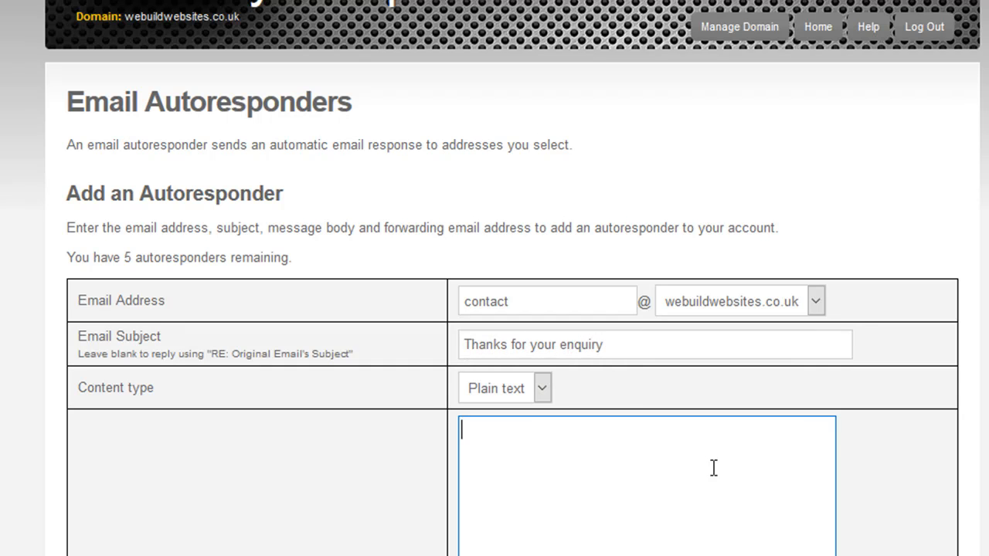
pyautogui.scroll(-3, 714, 467)
pyautogui.scroll(2, 572, 393)
pyautogui.scroll(-5, 649, 424)
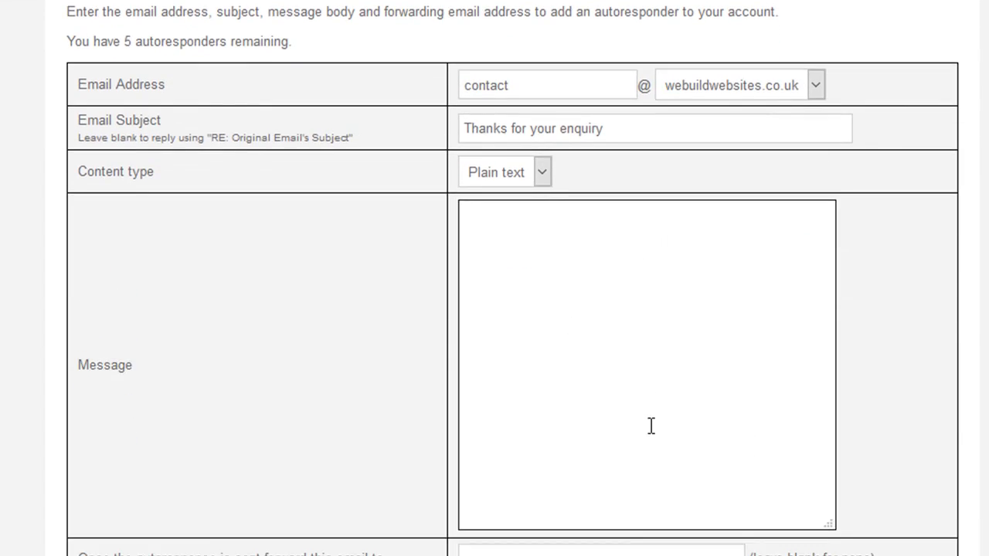
pyautogui.click(564, 316)
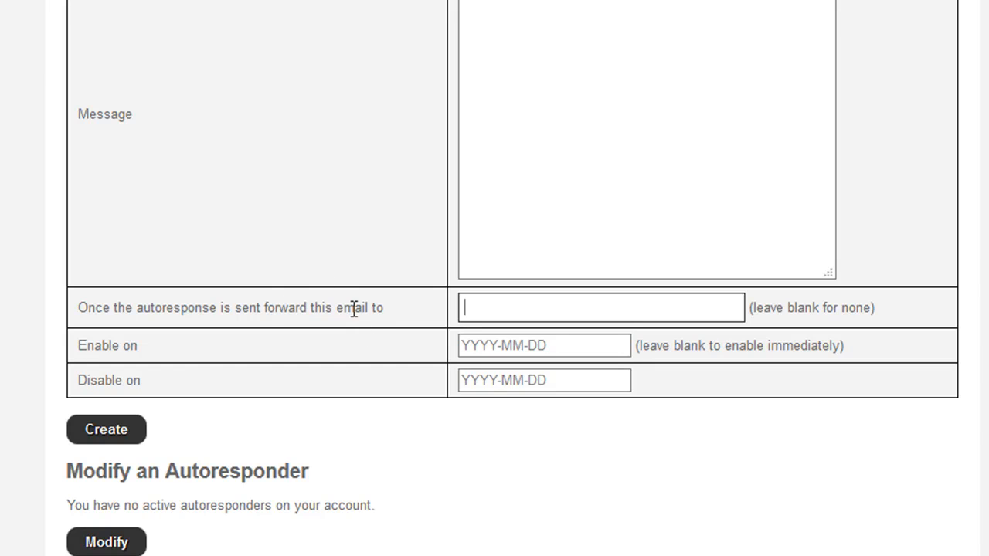
pyautogui.scroll(5, 448, 294)
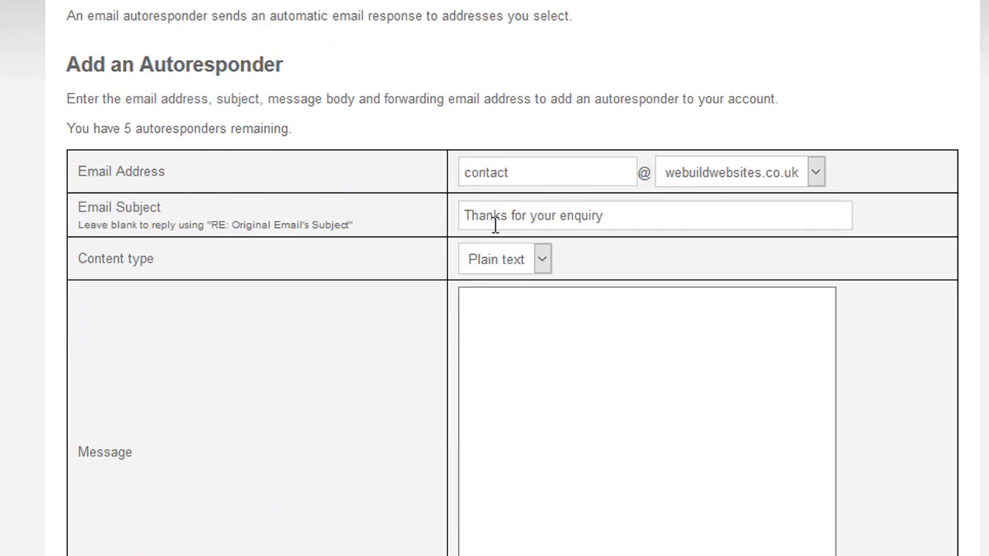
pyautogui.click(603, 353)
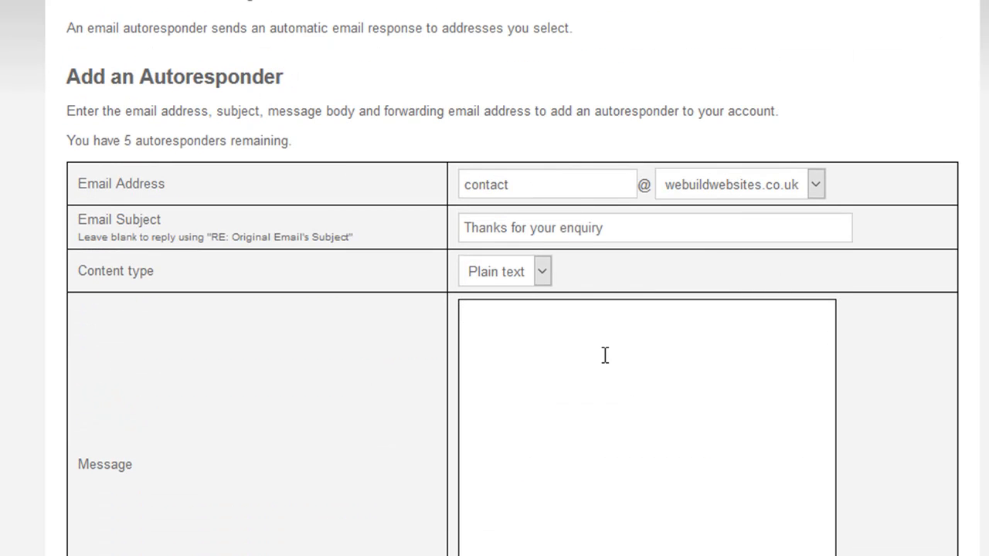
pyautogui.write('This is out')
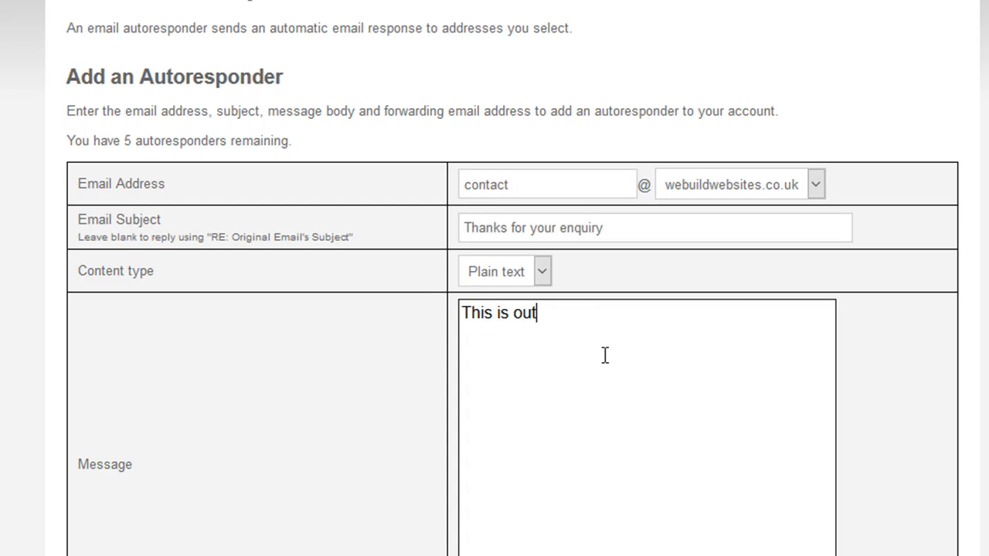
pyautogui.press('BackSpace')
pyautogui.write('r products r')
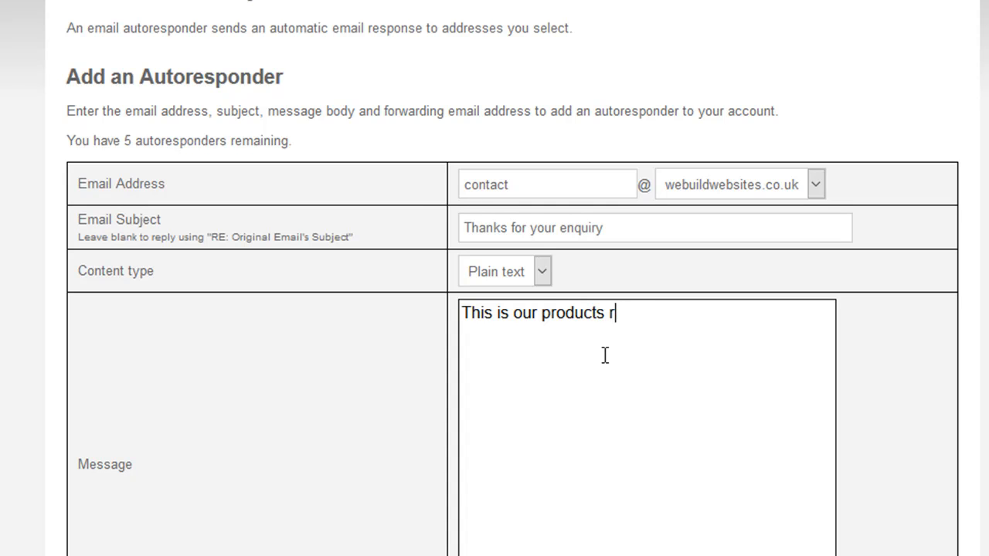
pyautogui.write('ange')
pyautogui.scroll(-5, 620, 347)
pyautogui.click(555, 309)
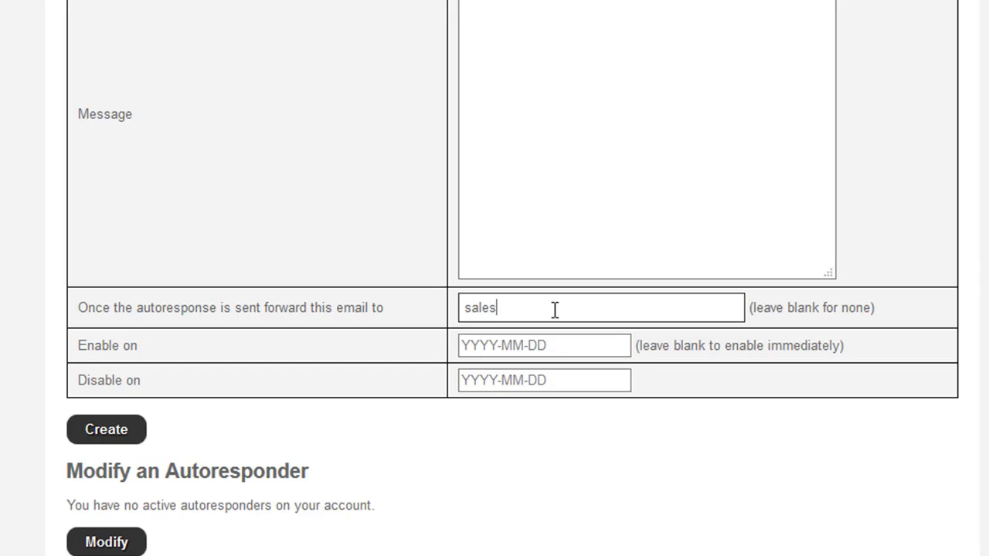
pyautogui.press('Tab')
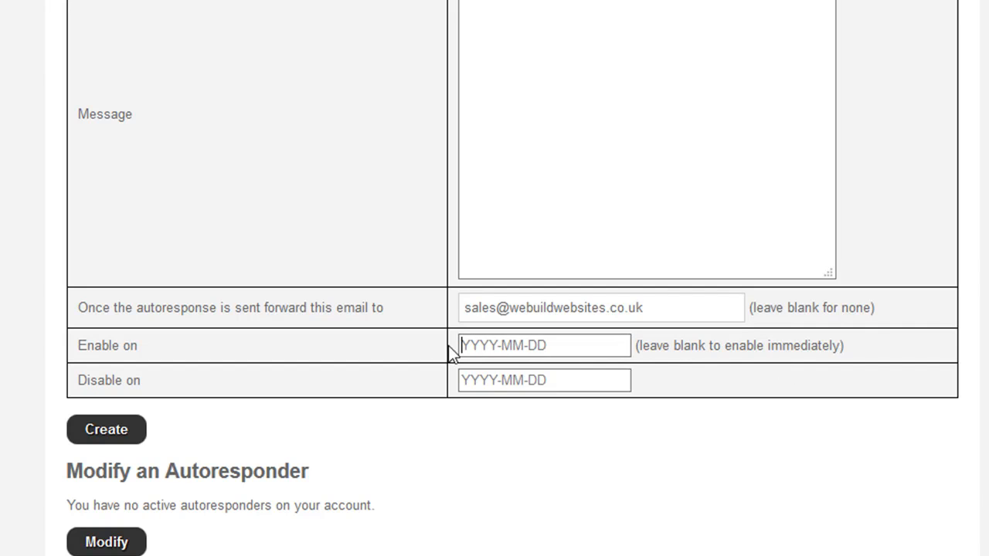
# - Mark the contact autoresponder as disabled in the Modify list and apply the change
pyautogui.click(557, 384)
pyautogui.scroll(-1, 547, 382)
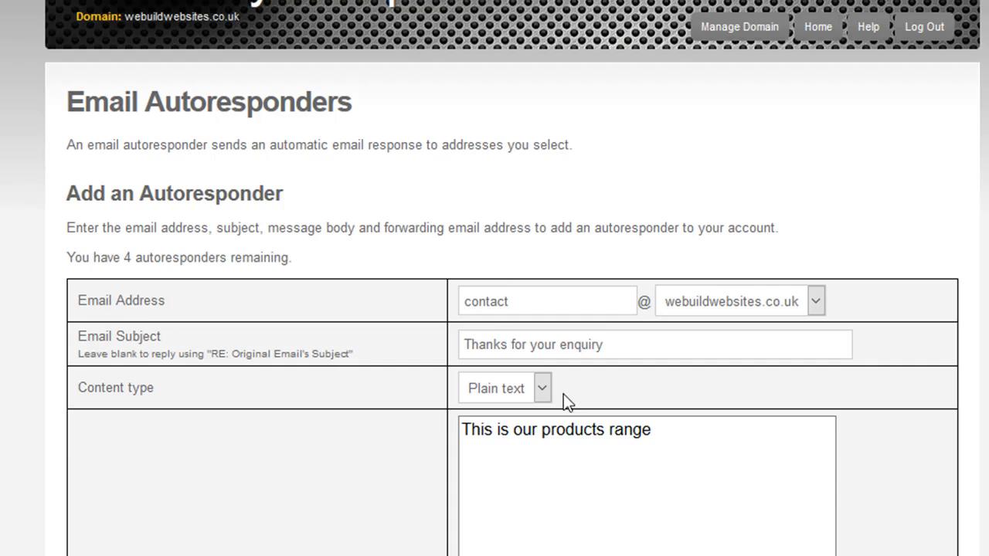
pyautogui.scroll(-6, 554, 387)
pyautogui.scroll(-2, 578, 399)
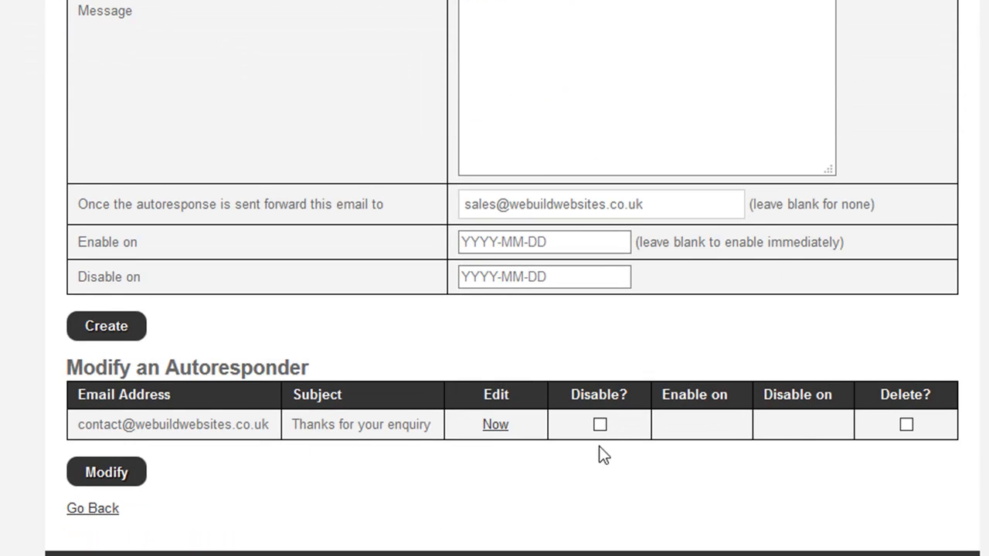
pyautogui.click(906, 425)
pyautogui.click(601, 425)
pyautogui.click(128, 486)
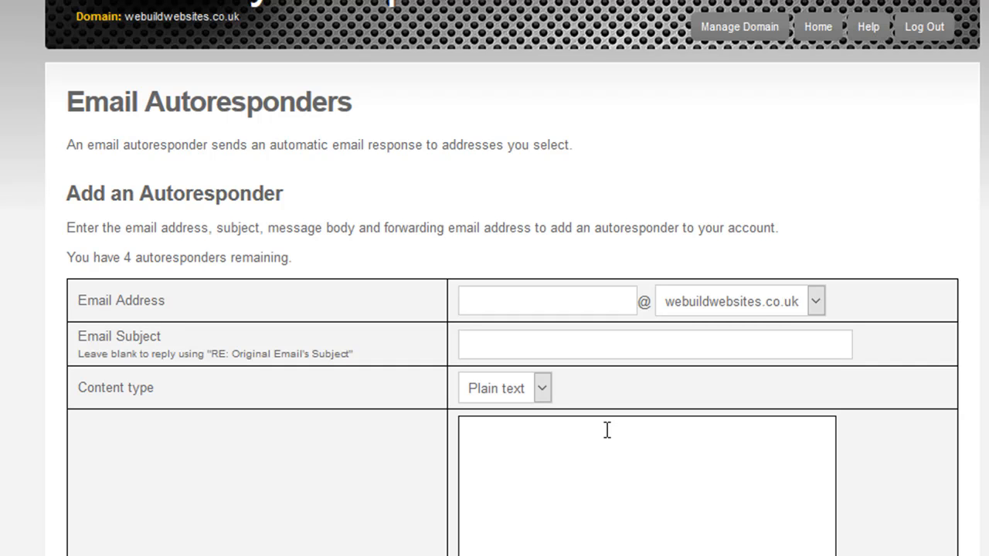
pyautogui.scroll(-6, 607, 448)
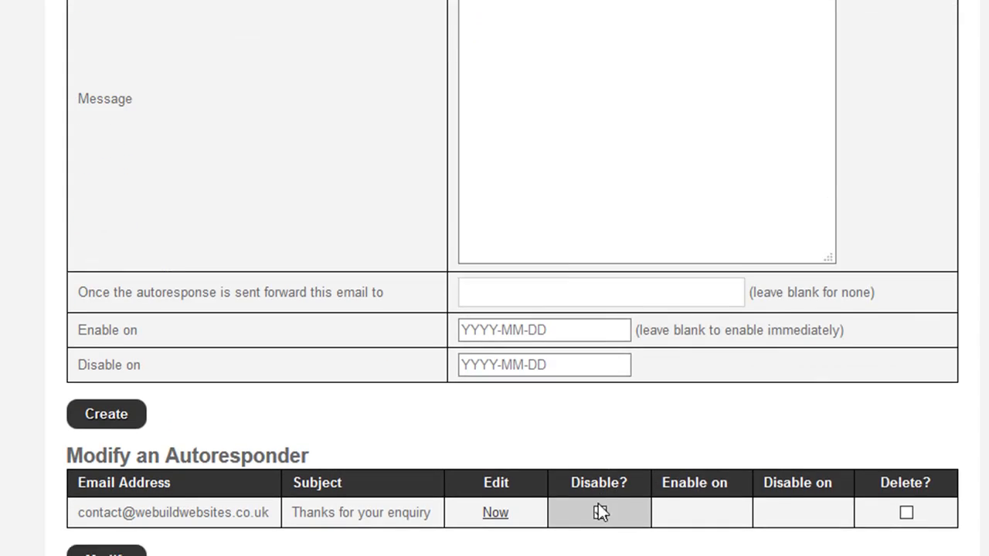
pyautogui.click(599, 511)
pyautogui.scroll(-1, 605, 413)
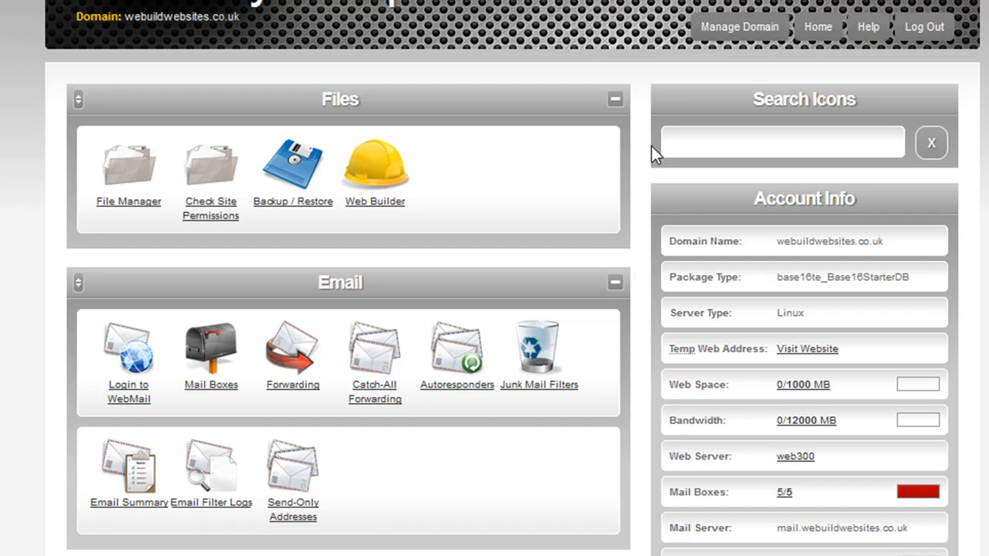
pyautogui.click(135, 195)
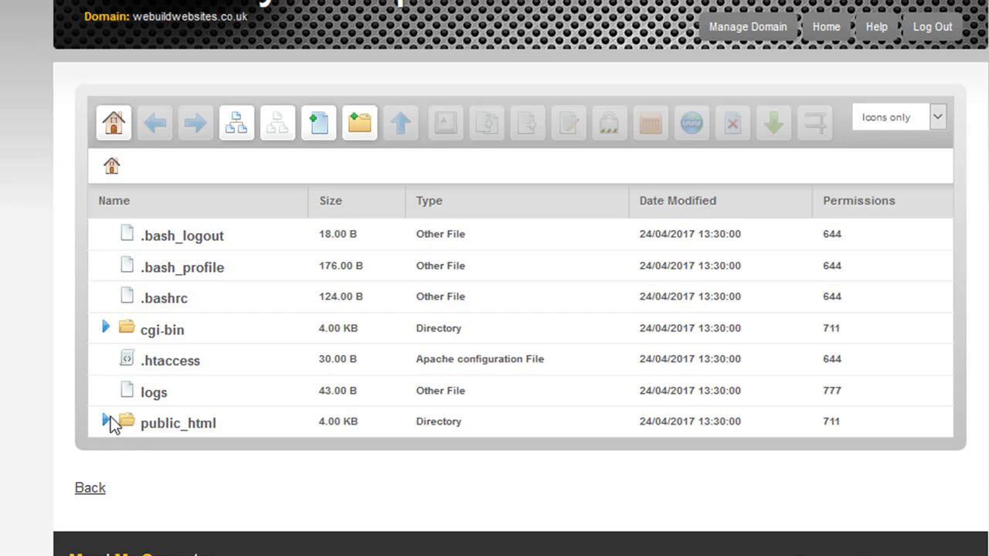
pyautogui.click(140, 427)
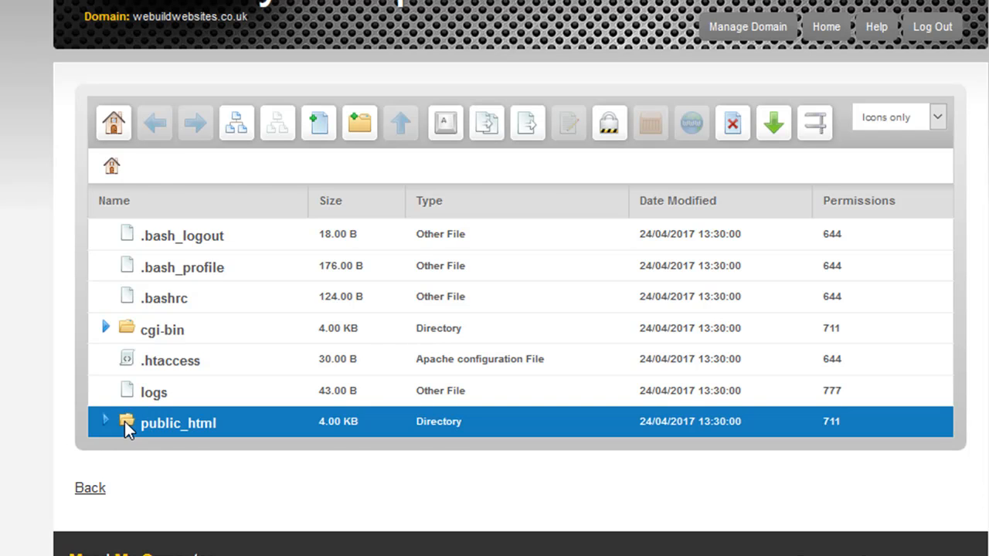
pyautogui.doubleClick(125, 421)
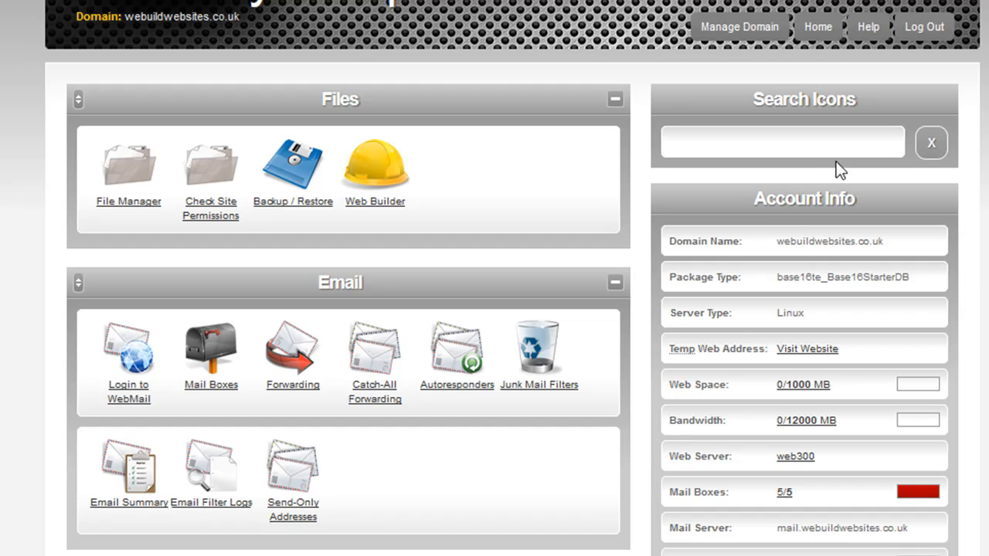
pyautogui.click(808, 354)
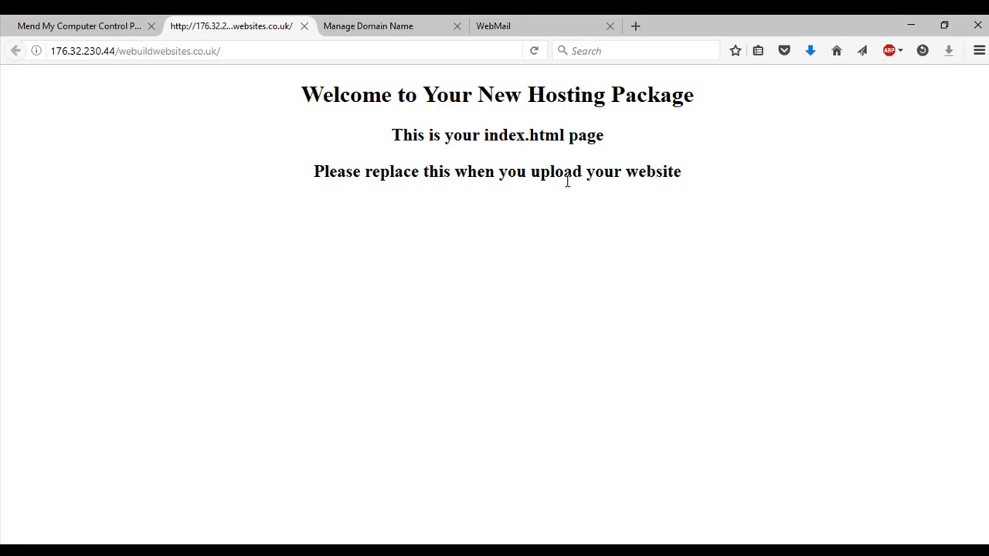
pyautogui.click(305, 26)
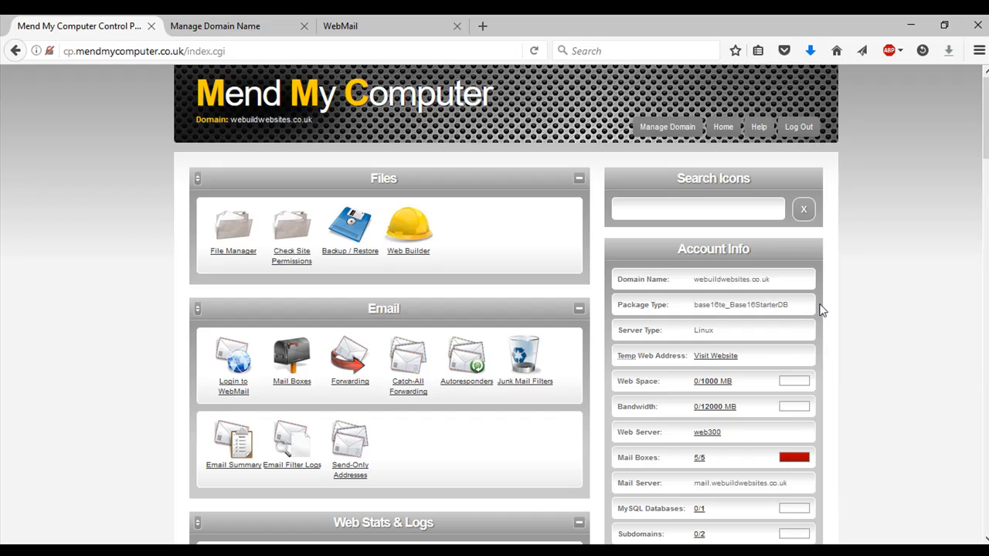
pyautogui.scroll(-2, 821, 308)
pyautogui.scroll(-3, 821, 309)
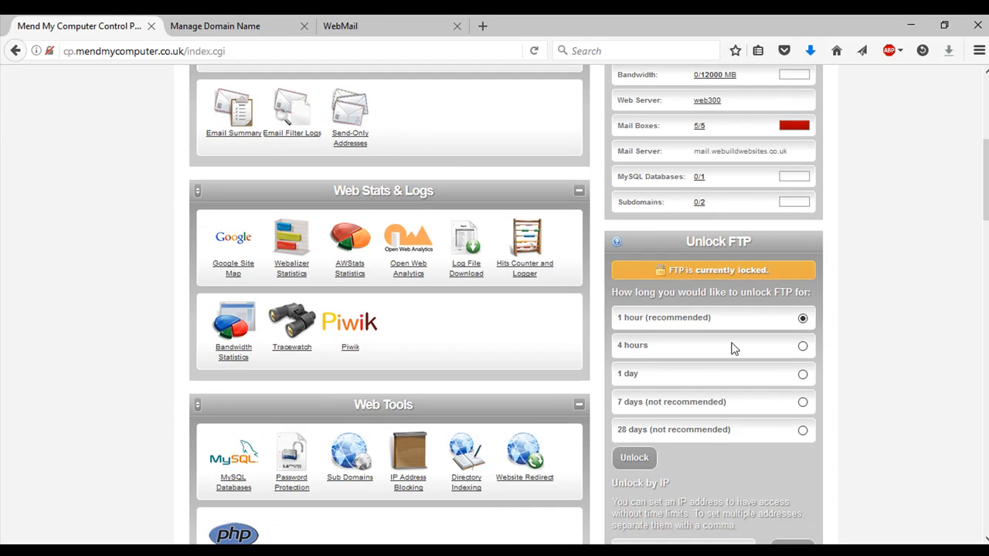
pyautogui.scroll(-2, 737, 275)
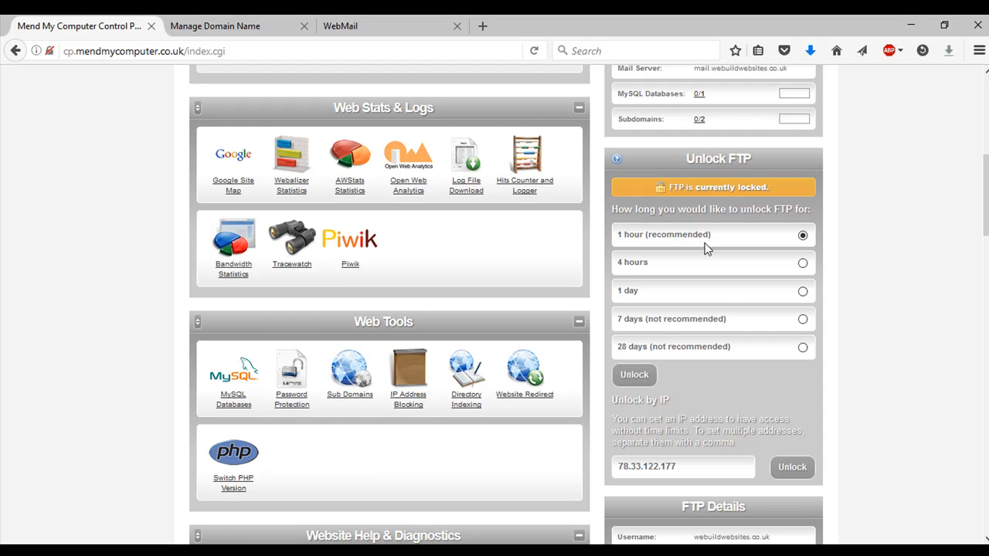
pyautogui.scroll(-1, 772, 398)
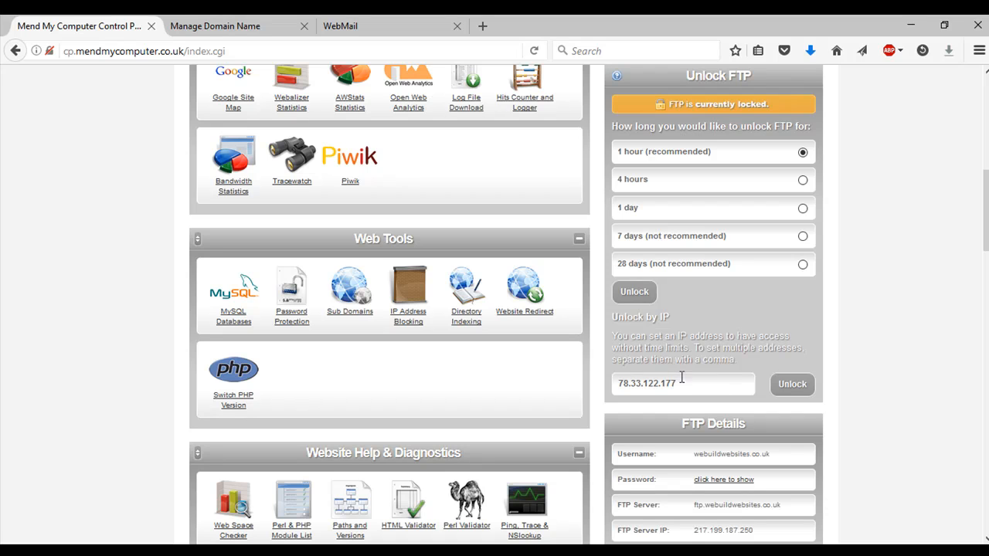
pyautogui.moveTo(689, 386); pyautogui.dragTo(614, 392)
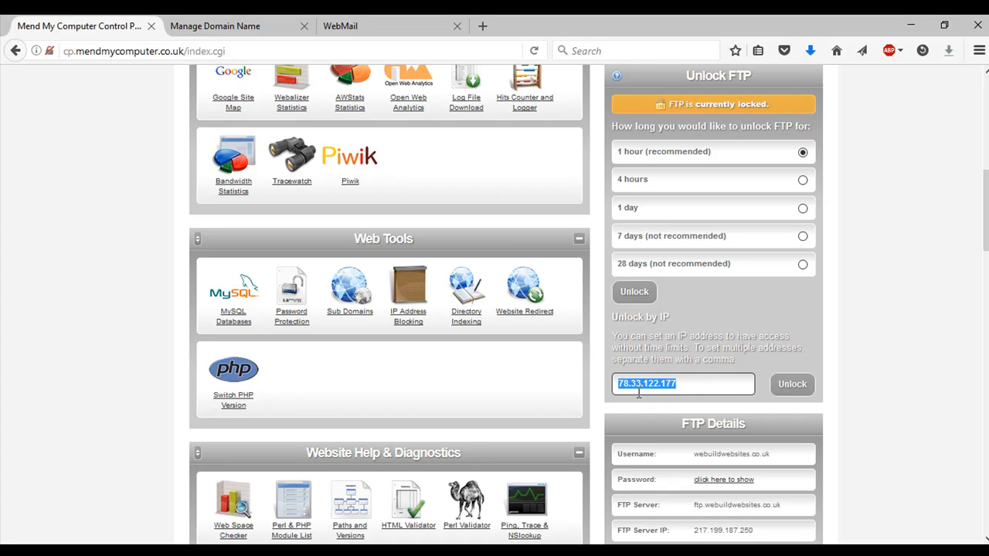
pyautogui.click(691, 384)
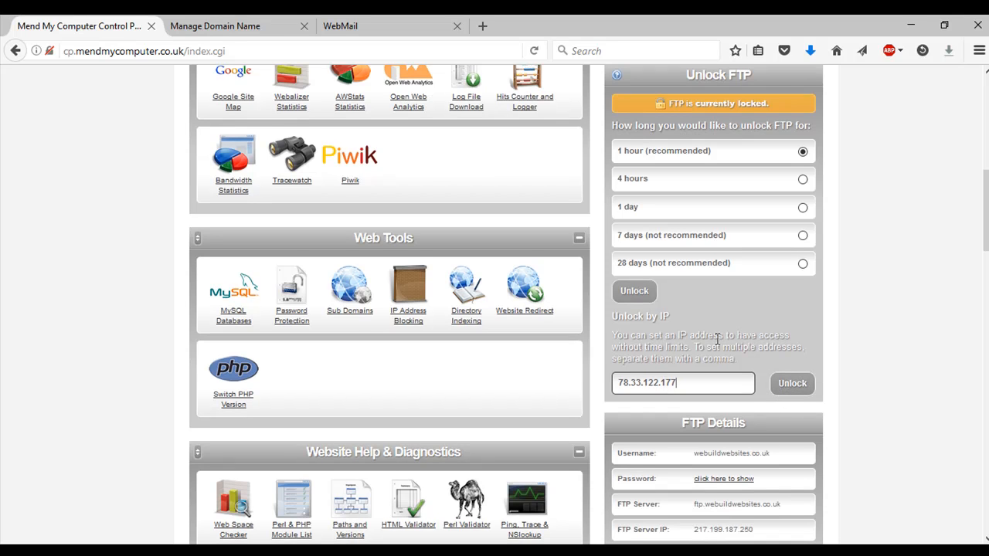
pyautogui.scroll(-1, 717, 340)
pyautogui.scroll(-2, 734, 327)
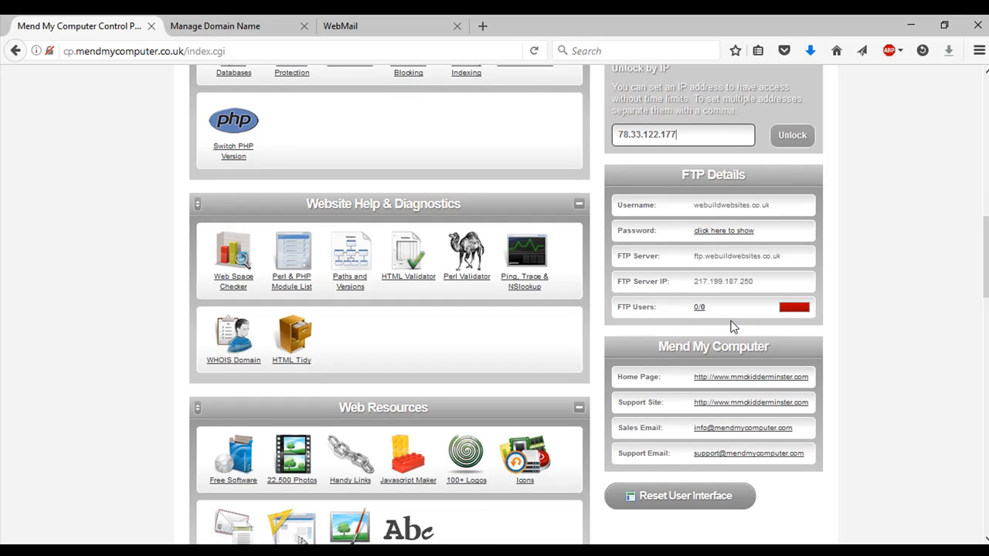
pyautogui.scroll(2, 734, 325)
pyautogui.scroll(-1, 729, 275)
pyautogui.scroll(-1, 729, 275)
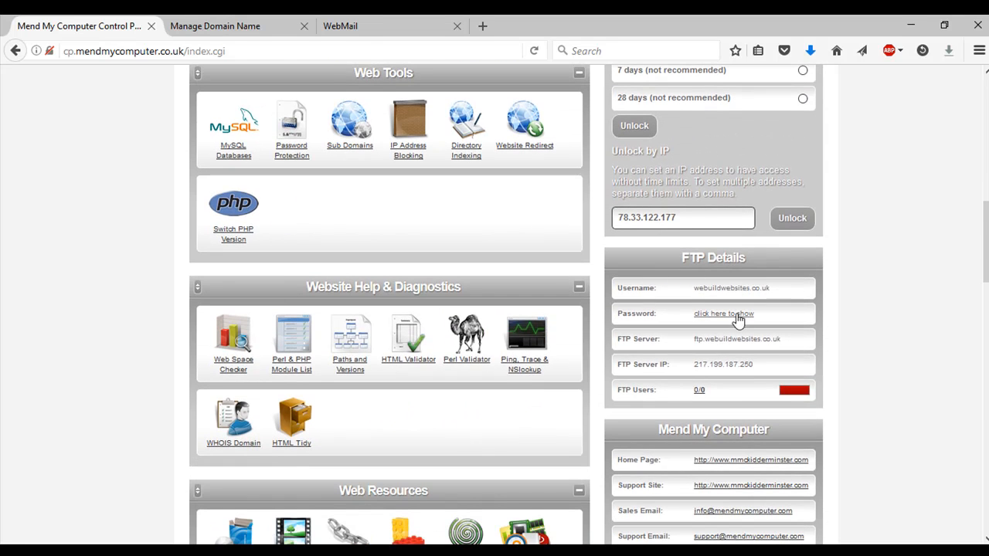
# - Reveal the FTP password and highlight the FTP server and its IP 217.199.187.250
pyautogui.click(734, 316)
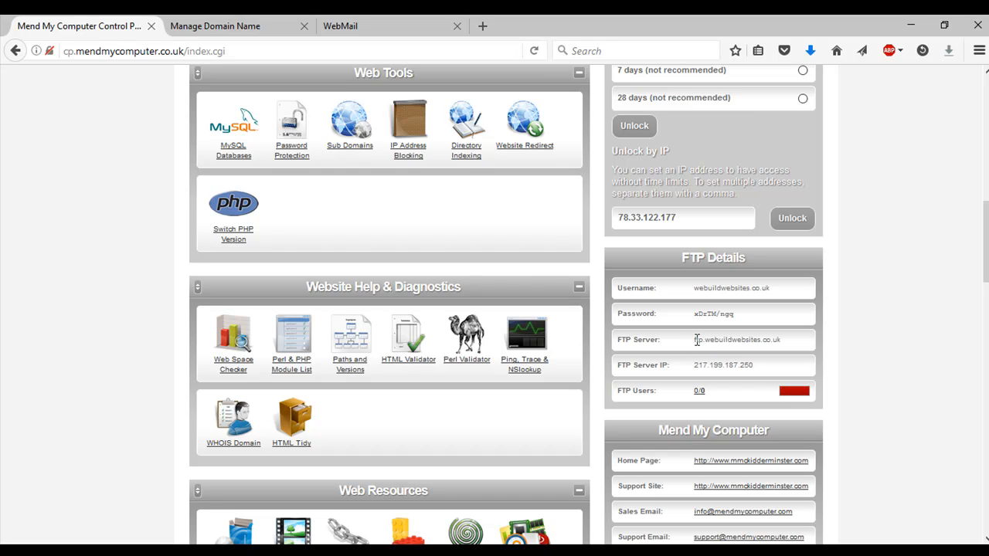
pyautogui.moveTo(696, 340); pyautogui.dragTo(768, 345)
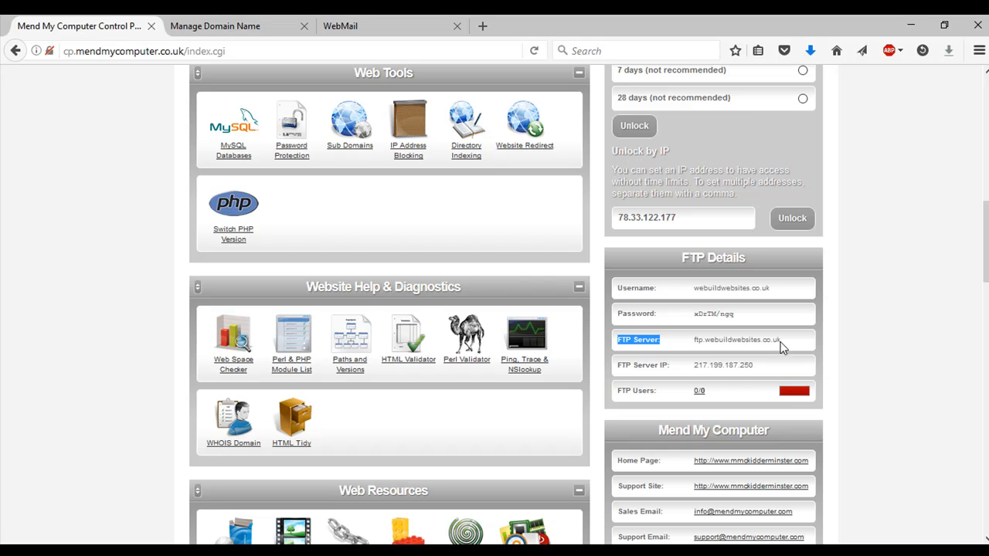
pyautogui.click(779, 342)
pyautogui.moveTo(755, 364); pyautogui.dragTo(694, 367)
pyautogui.click(754, 374)
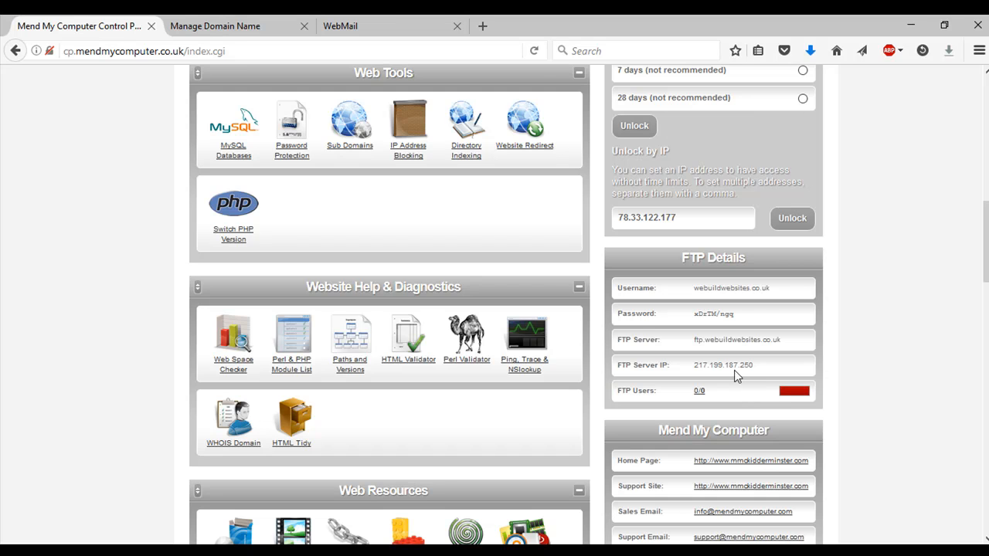
pyautogui.scroll(15, 529, 409)
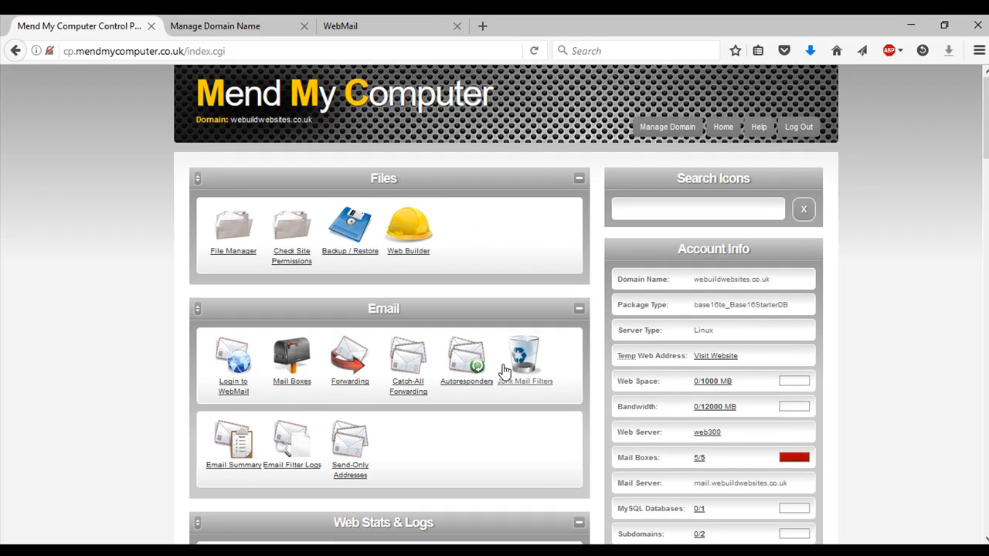
pyautogui.scroll(-1, 504, 342)
pyautogui.scroll(-2, 541, 470)
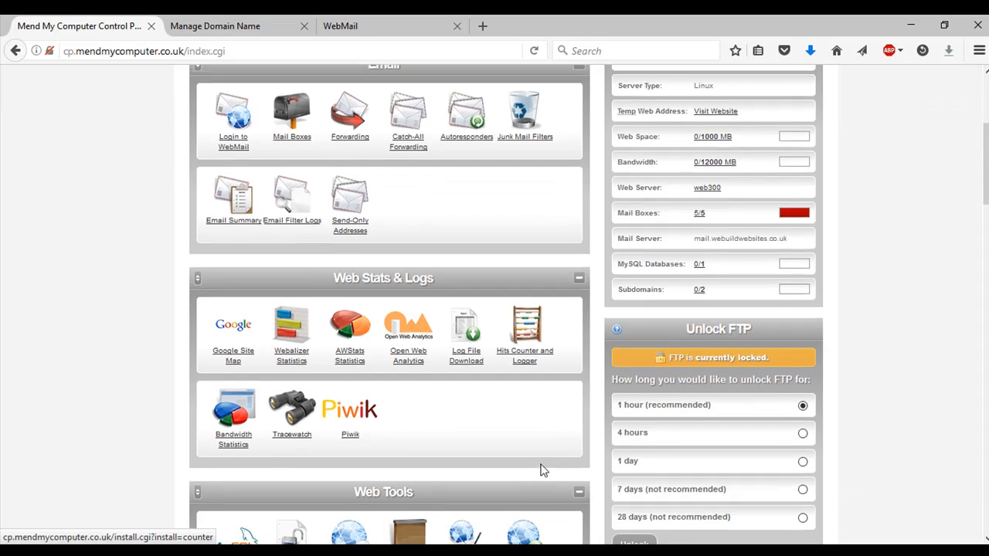
pyautogui.scroll(-1, 541, 470)
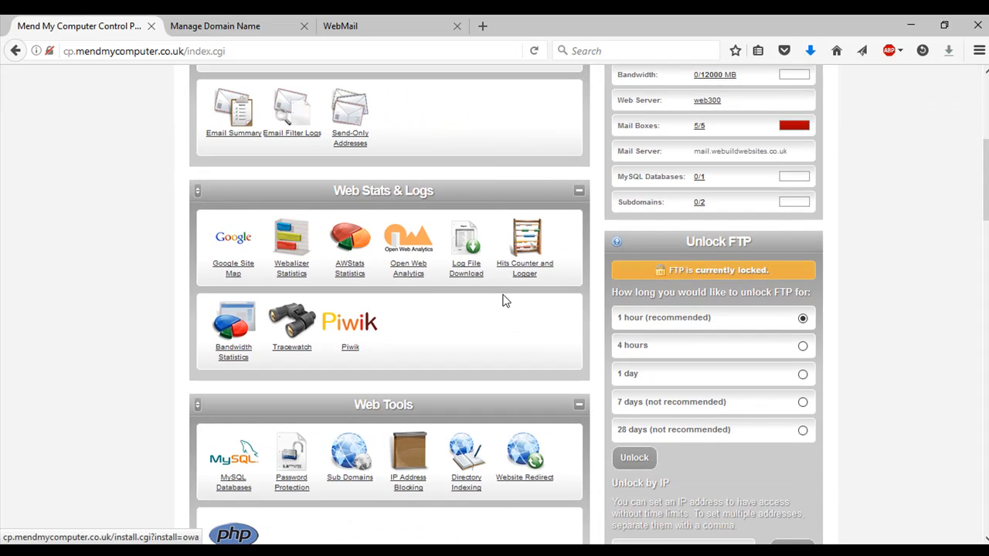
pyautogui.scroll(-1, 498, 305)
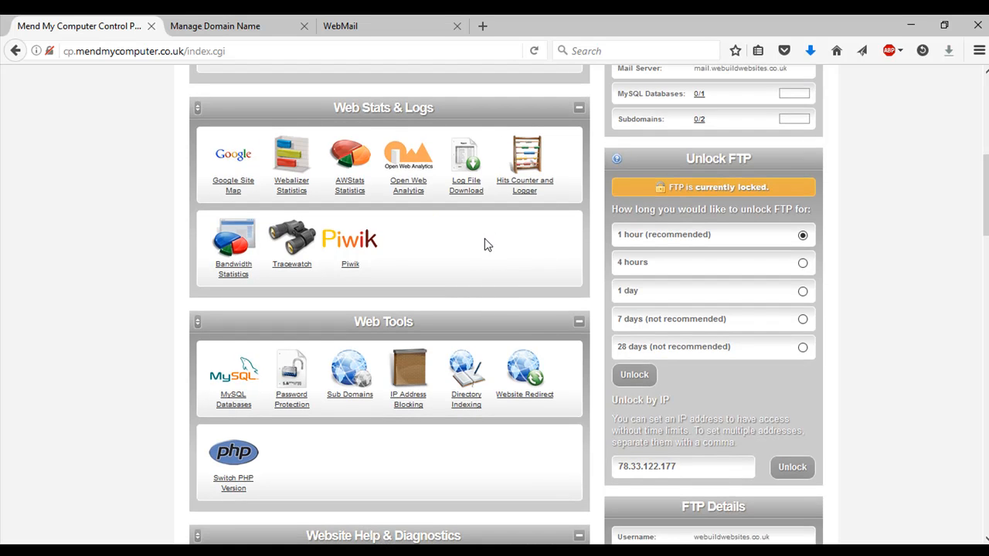
pyautogui.scroll(-1, 441, 363)
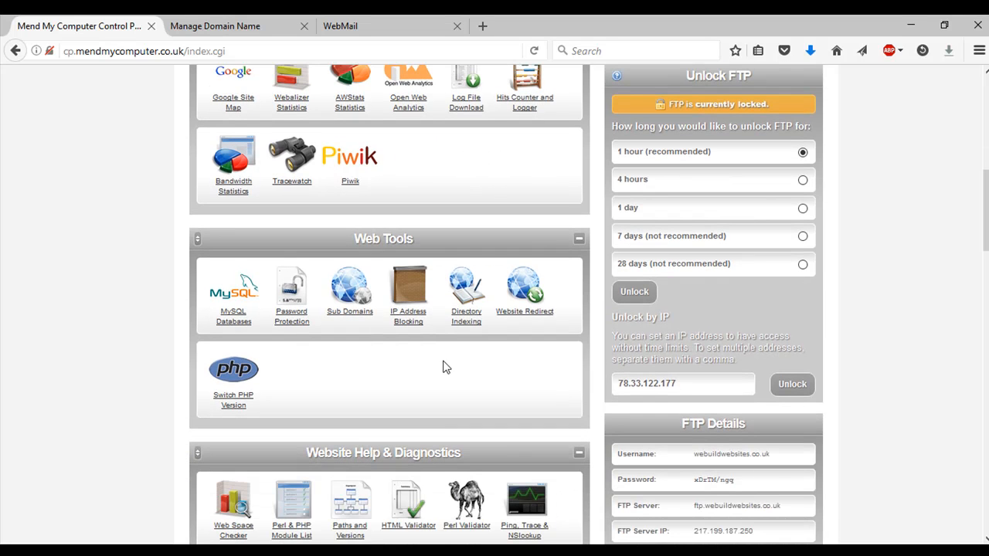
pyautogui.scroll(-1, 445, 375)
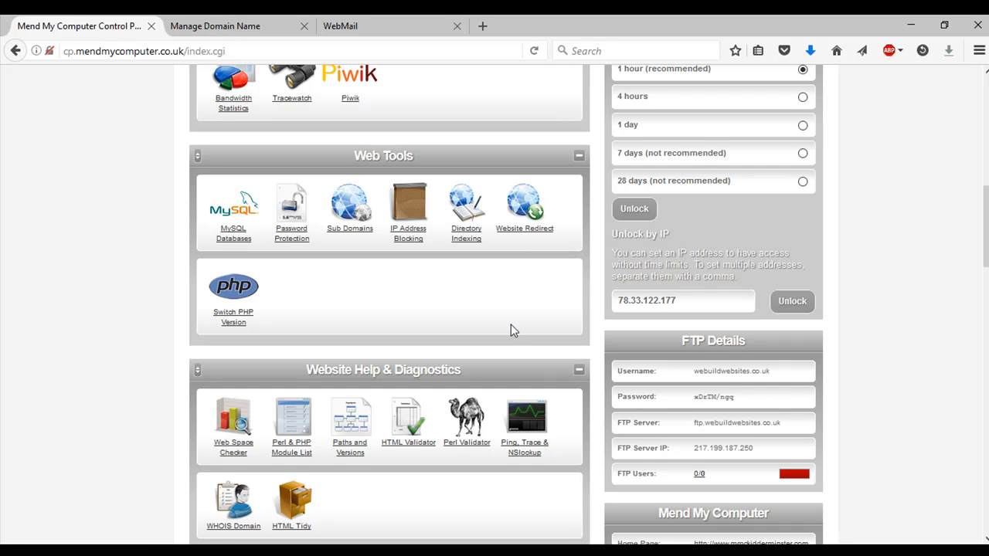
pyautogui.scroll(-3, 511, 325)
pyautogui.scroll(-6, 511, 331)
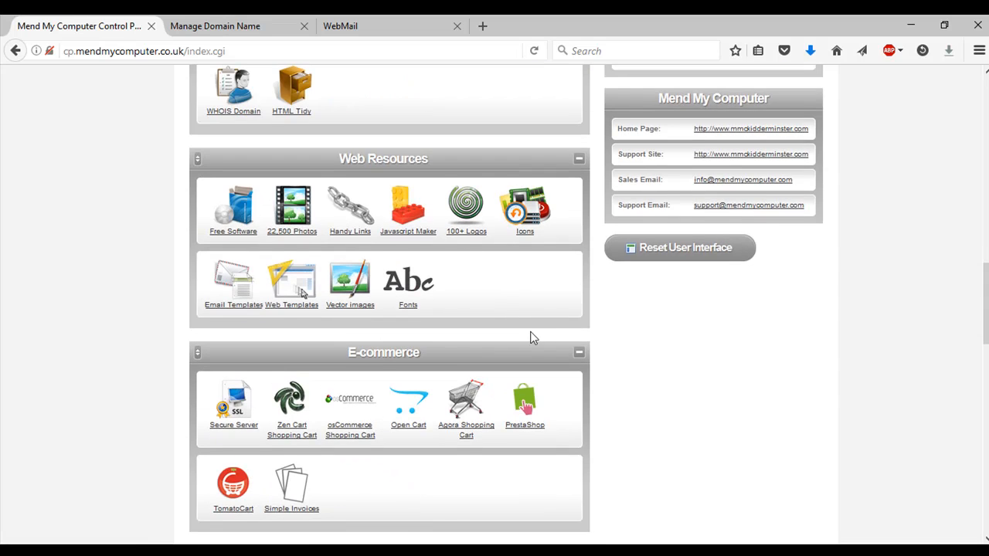
pyautogui.scroll(-5, 531, 333)
pyautogui.scroll(-3, 532, 333)
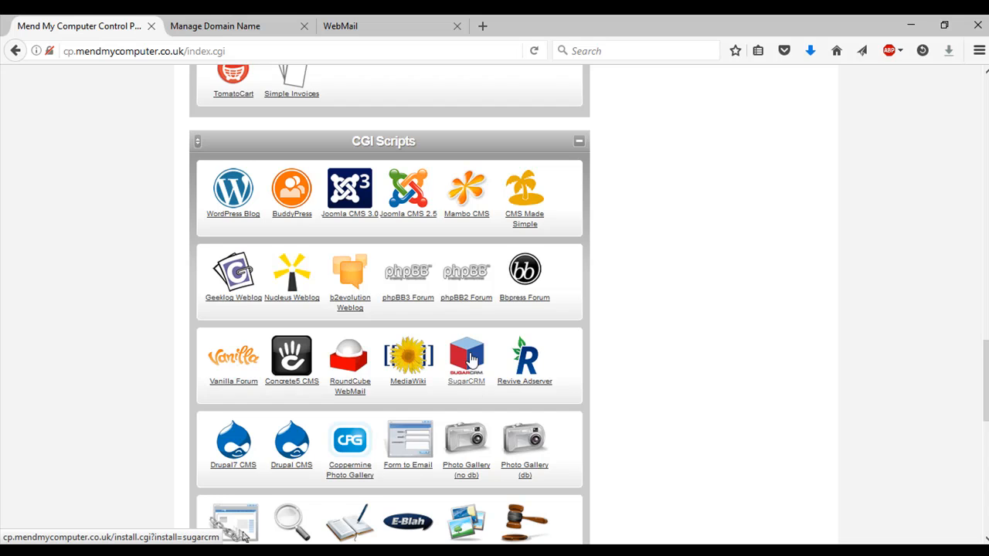
pyautogui.scroll(-2, 292, 189)
pyautogui.scroll(2, 292, 190)
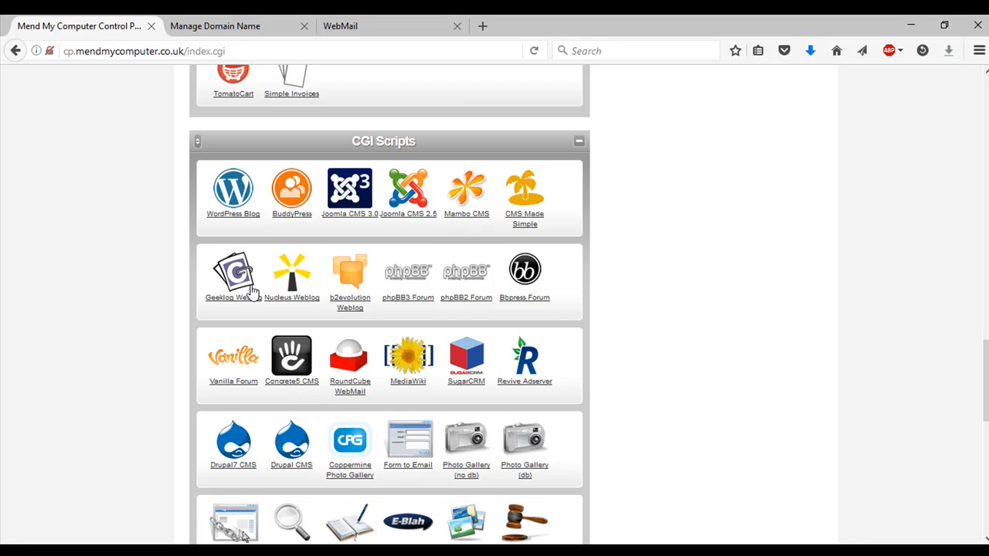
pyautogui.scroll(-1, 506, 324)
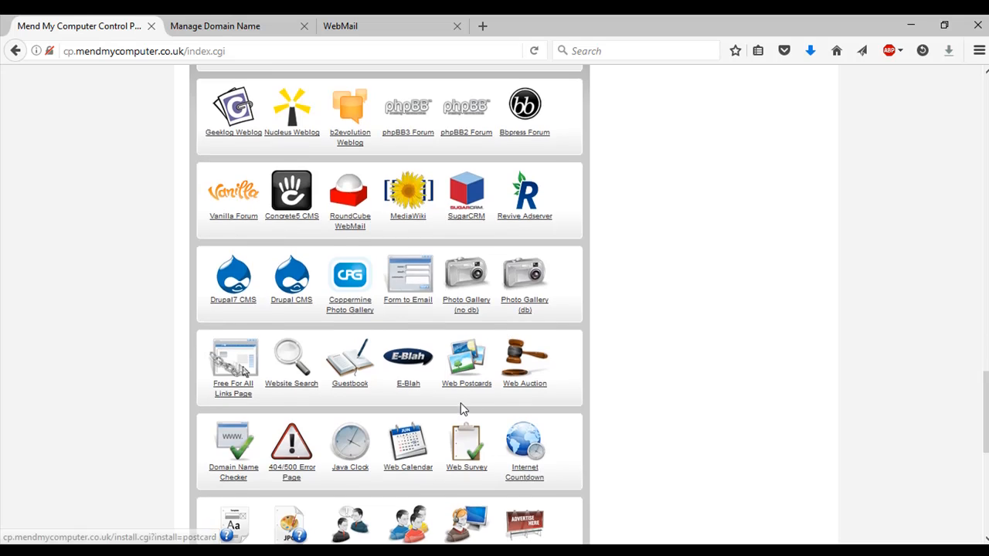
pyautogui.scroll(3, 460, 405)
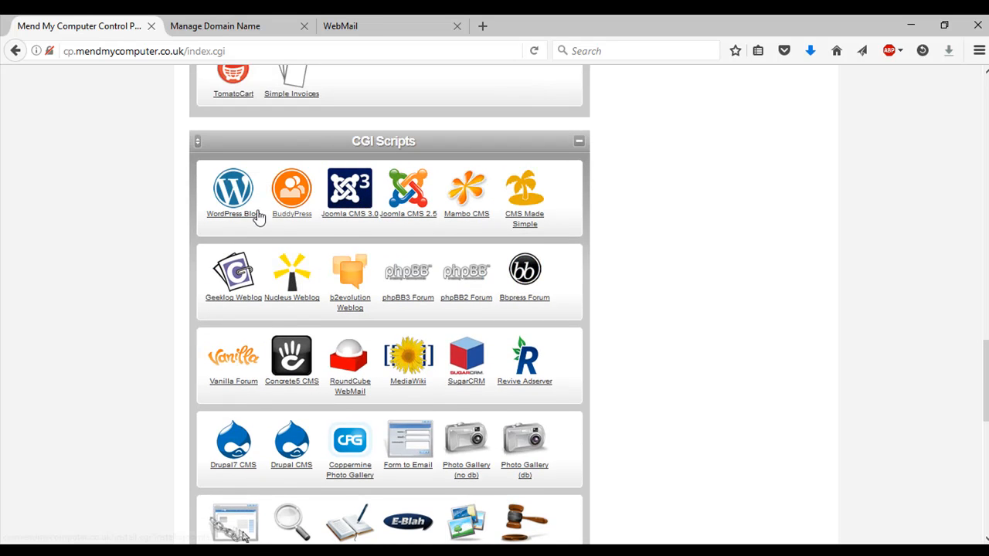